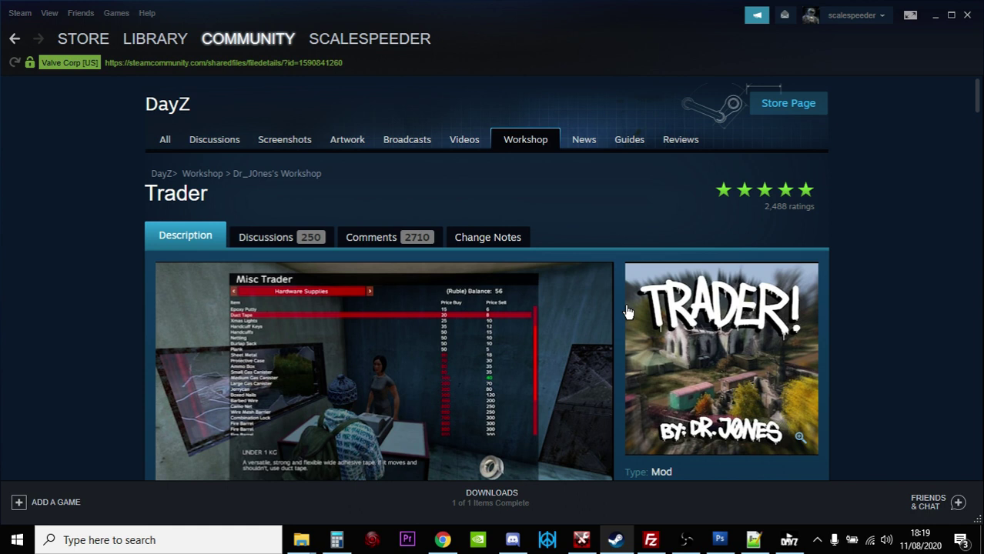
Read the Trader mod description and select its server-owner installation steps
scroll(619, 315, "down", 3)
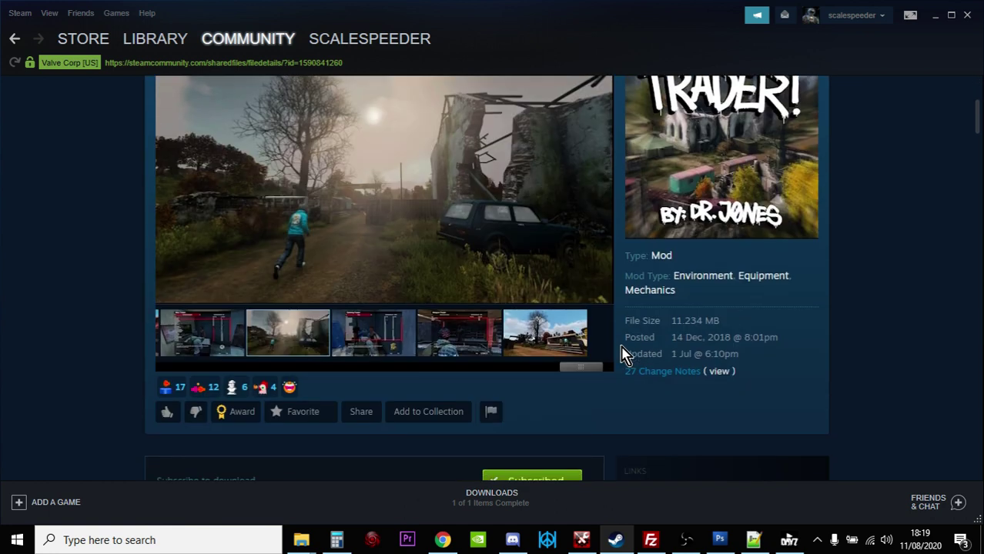
scroll(623, 354, "down", 3)
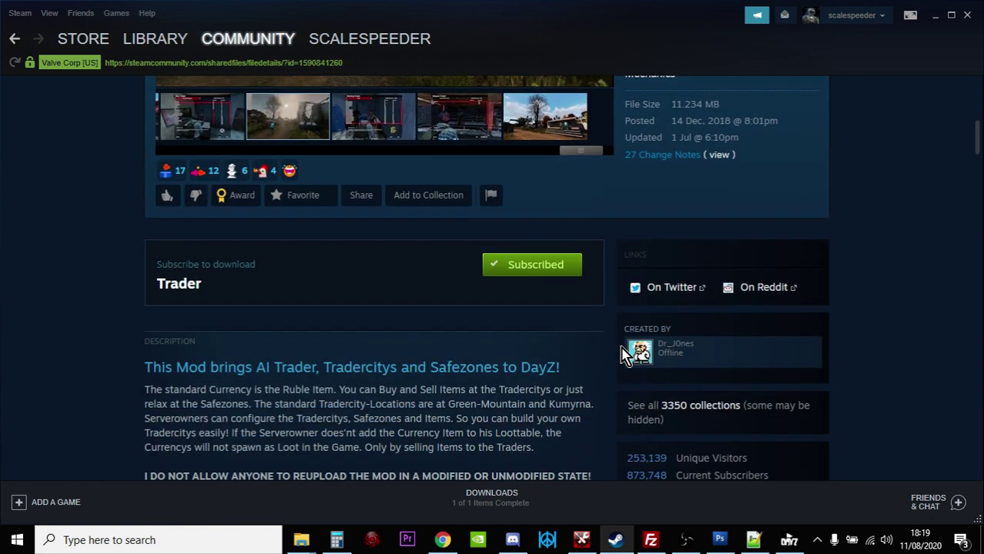
scroll(574, 385, "up", 4)
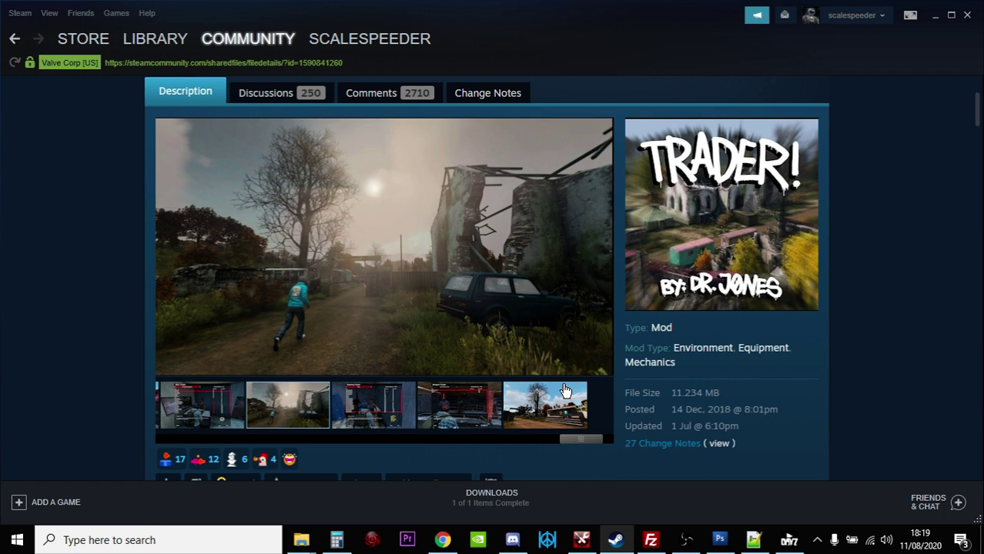
scroll(431, 227, "down", 15)
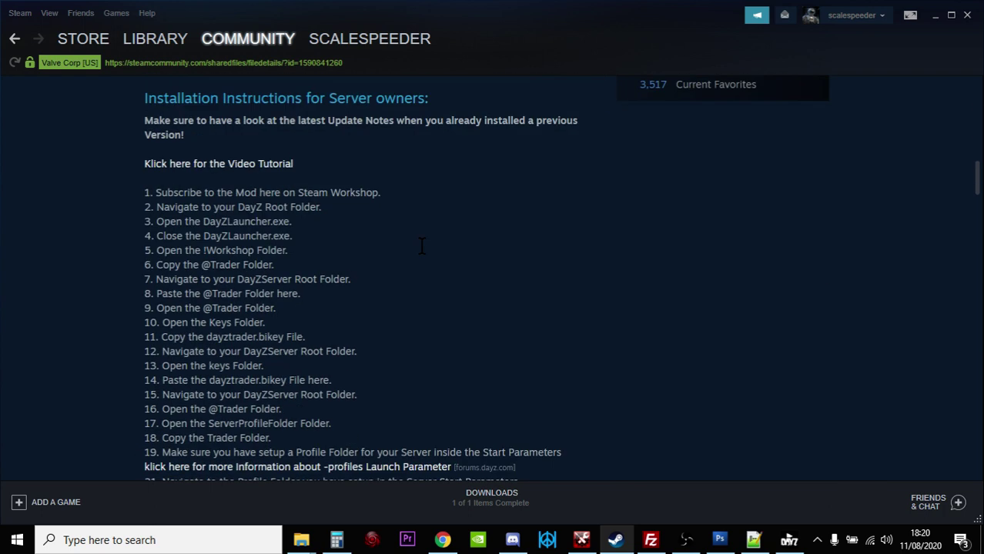
scroll(422, 245, "down", 1)
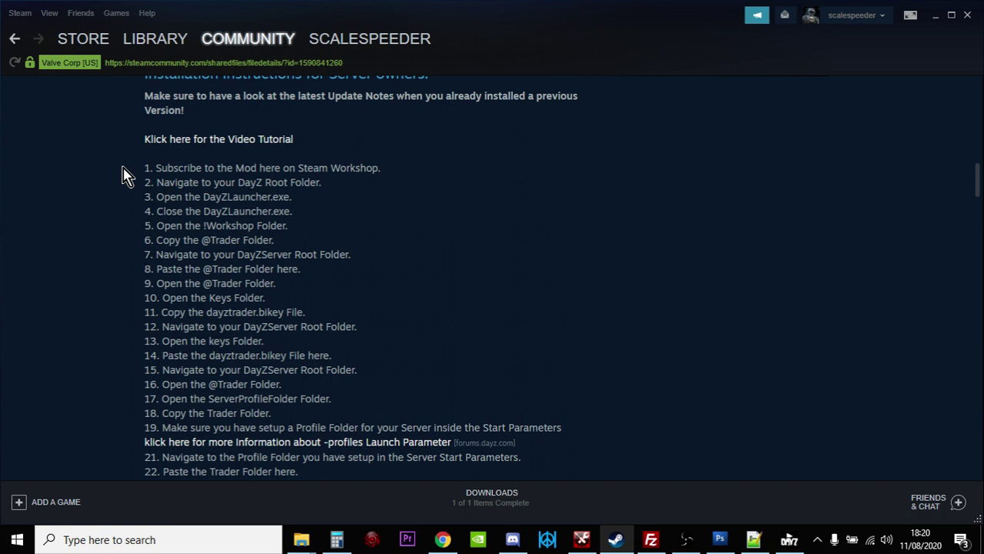
left_click_drag(431, 479, 181, 164)
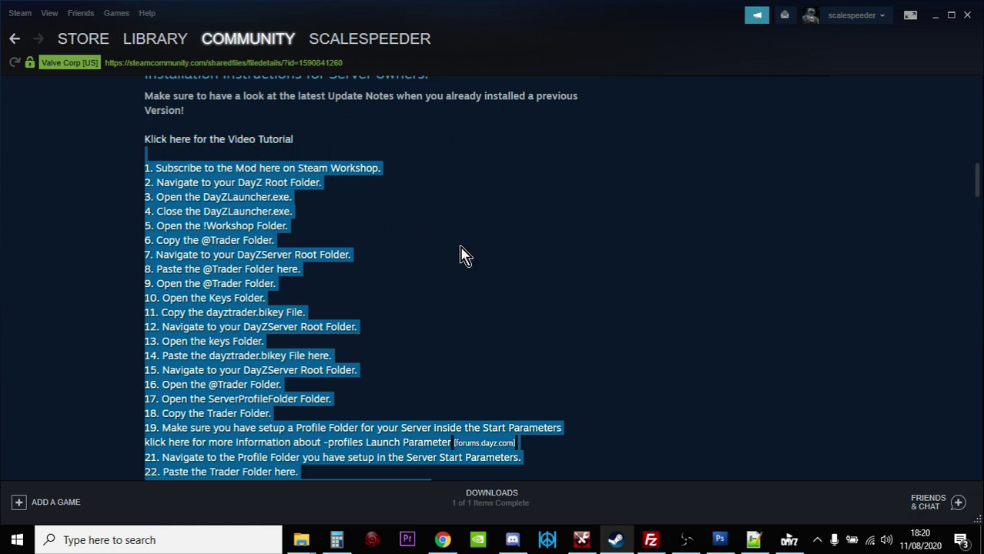
scroll(461, 254, "up", 10)
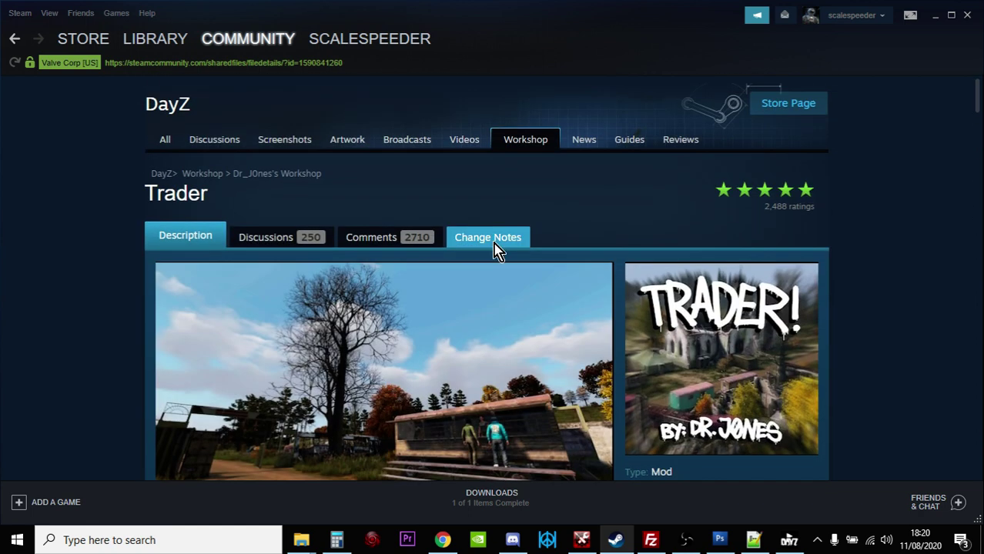
Go to the Change Notes and select the 30 Jun update's server-owner changes
left_click(493, 239)
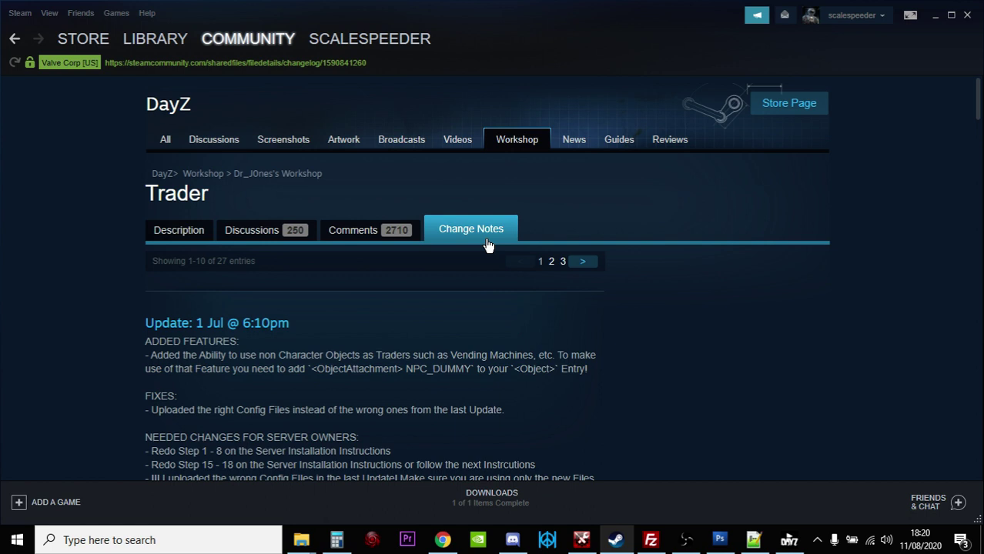
scroll(493, 258, "down", 5)
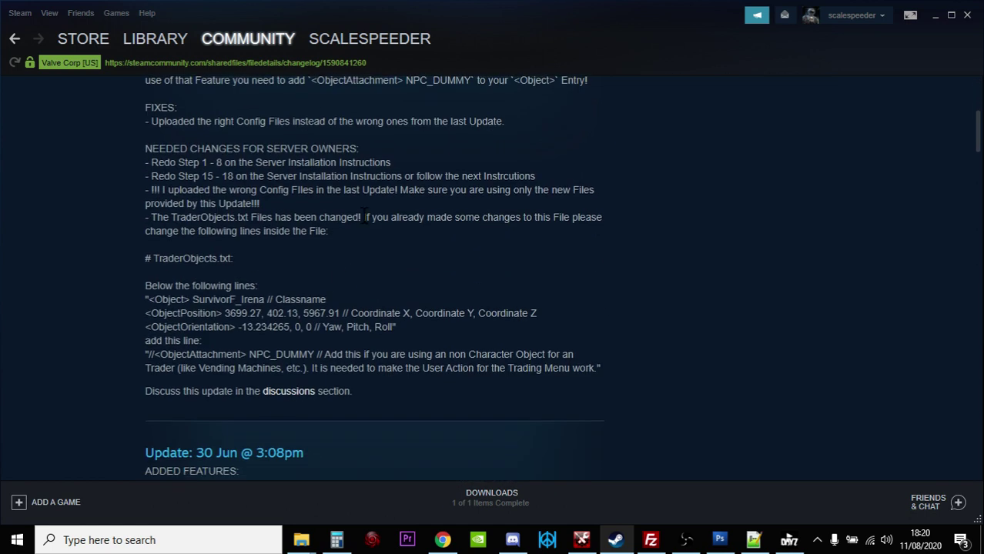
scroll(339, 347, "down", 5)
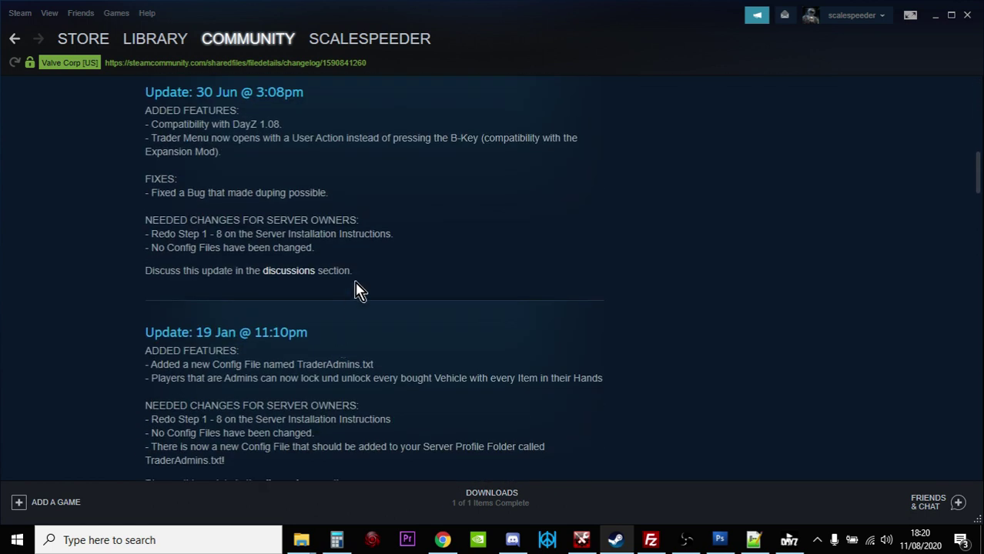
left_click_drag(358, 287, 184, 223)
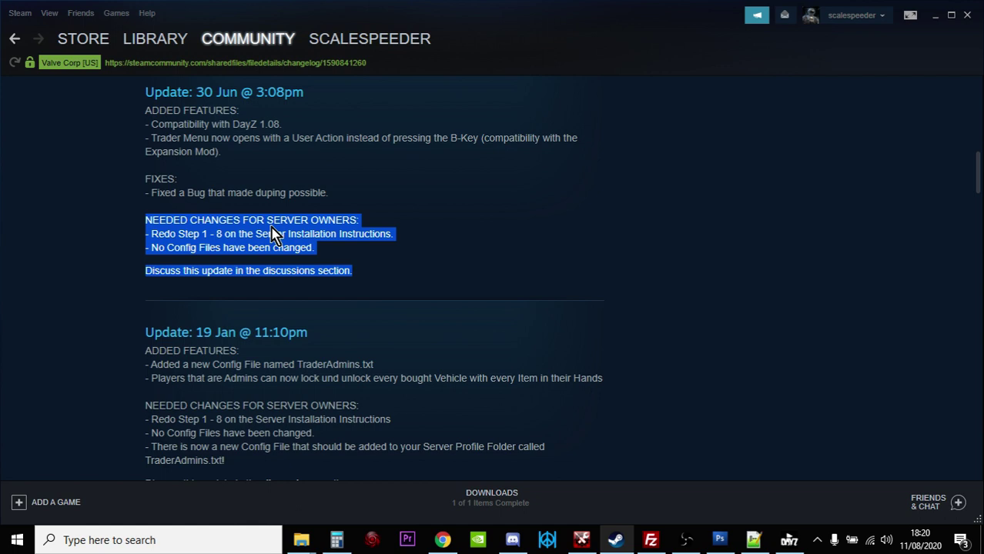
scroll(273, 233, "up", 10)
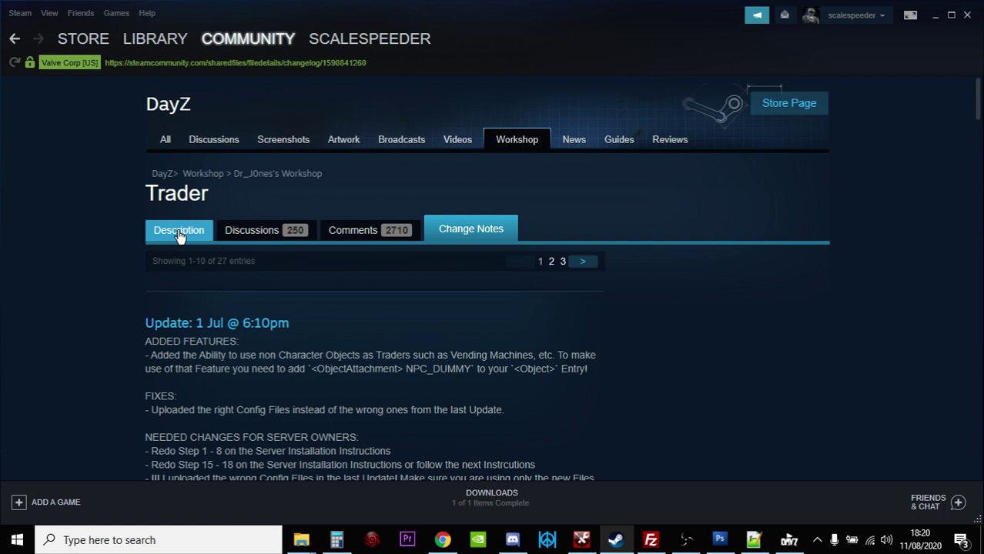
Return to the Trader Description page and confirm the mod is still Subscribed
left_click(178, 233)
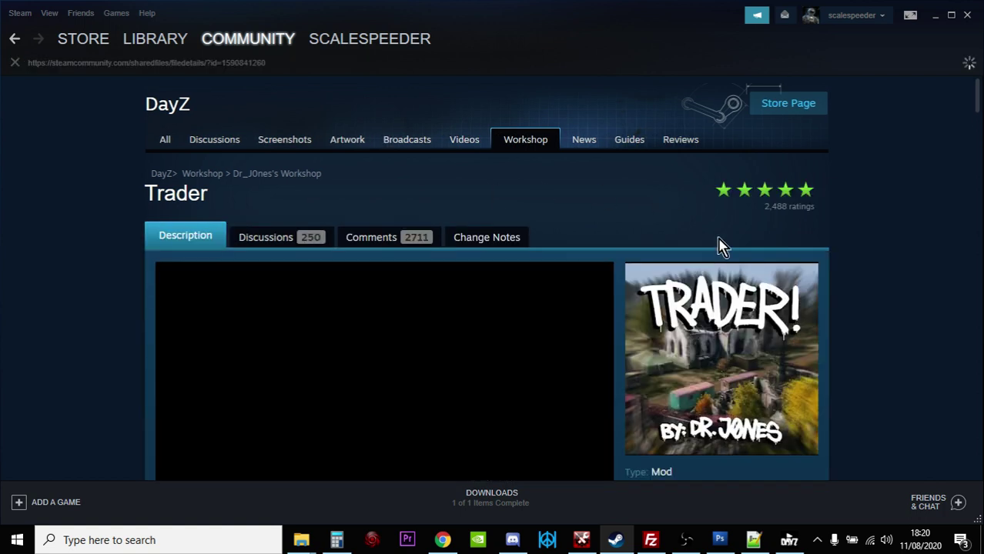
scroll(727, 254, "down", 5)
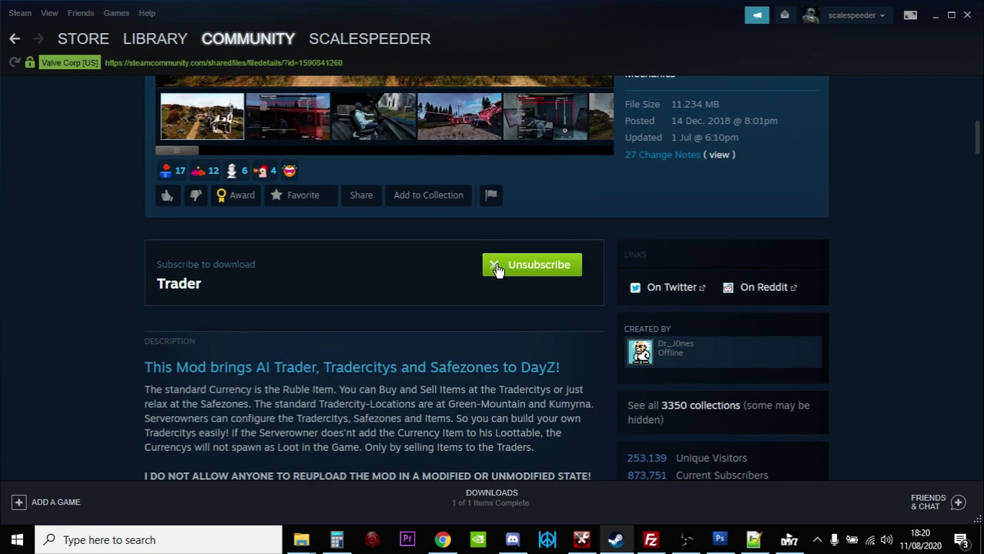
scroll(683, 239, "up", 2)
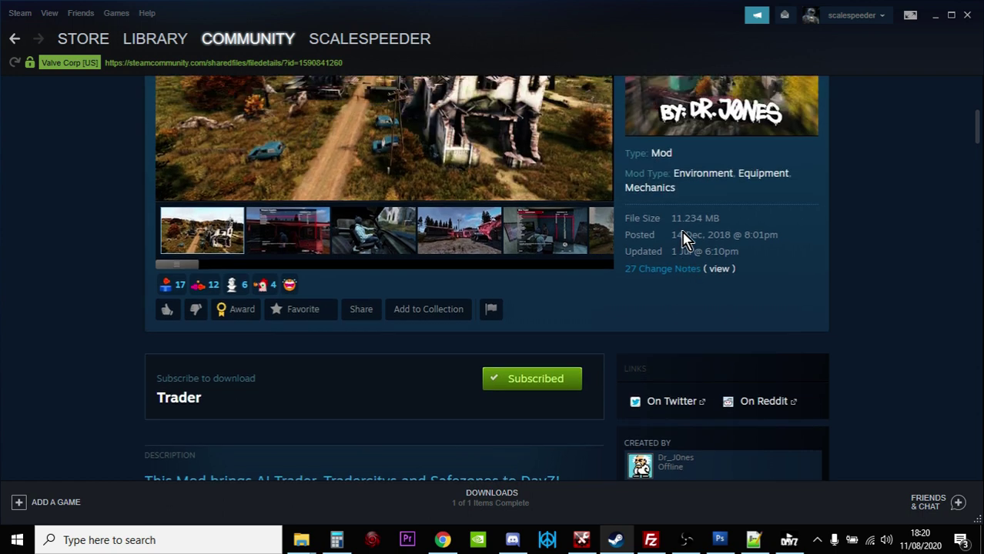
scroll(682, 239, "up", 2)
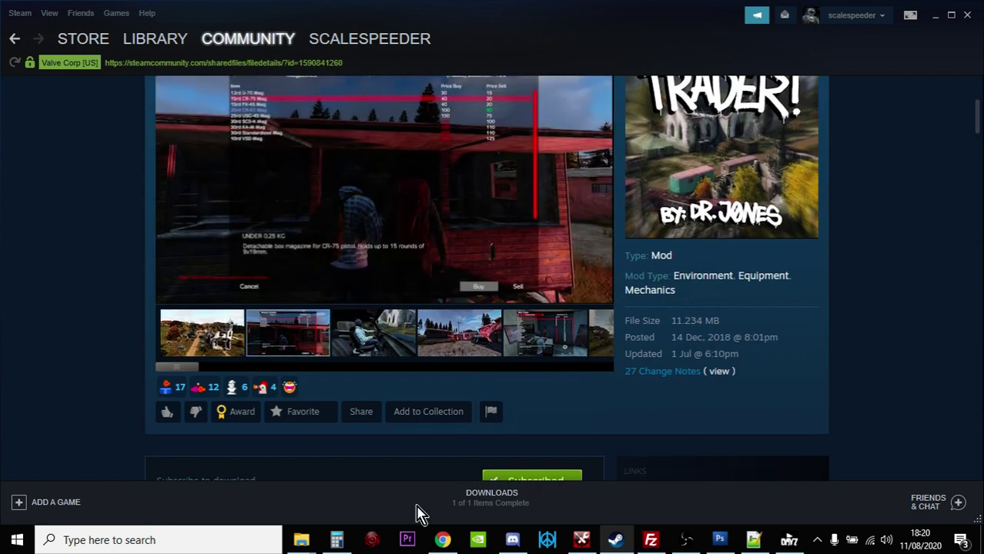
Bring up the DayZ Launcher Mods list showing Trader at 11.2 MB, Ready and Signed
left_click(788, 539)
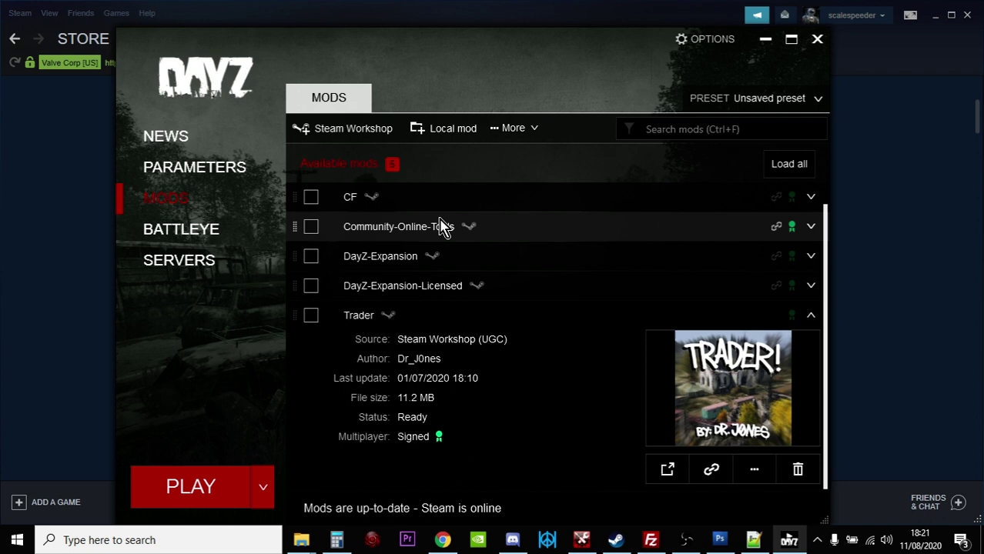
Switch to the Nitrado dashboard and check the DayZ Standalone server is started
left_click(442, 540)
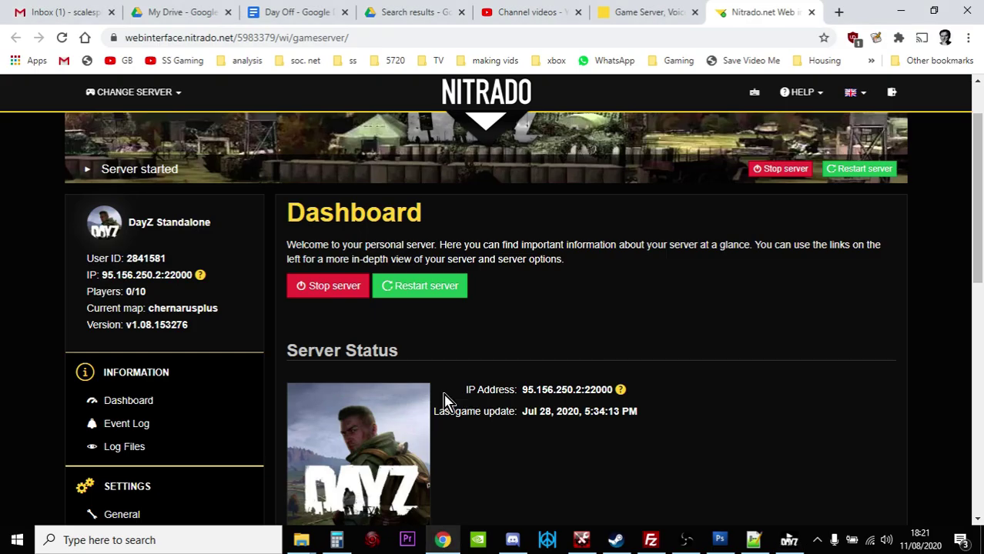
scroll(487, 329, "down", 2)
scroll(486, 329, "up", 1)
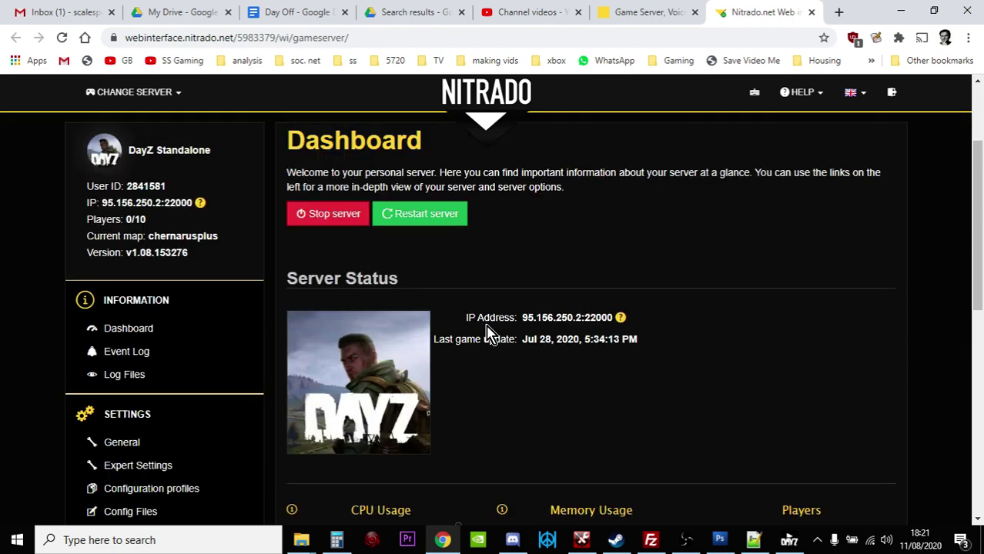
scroll(486, 332, "up", 1)
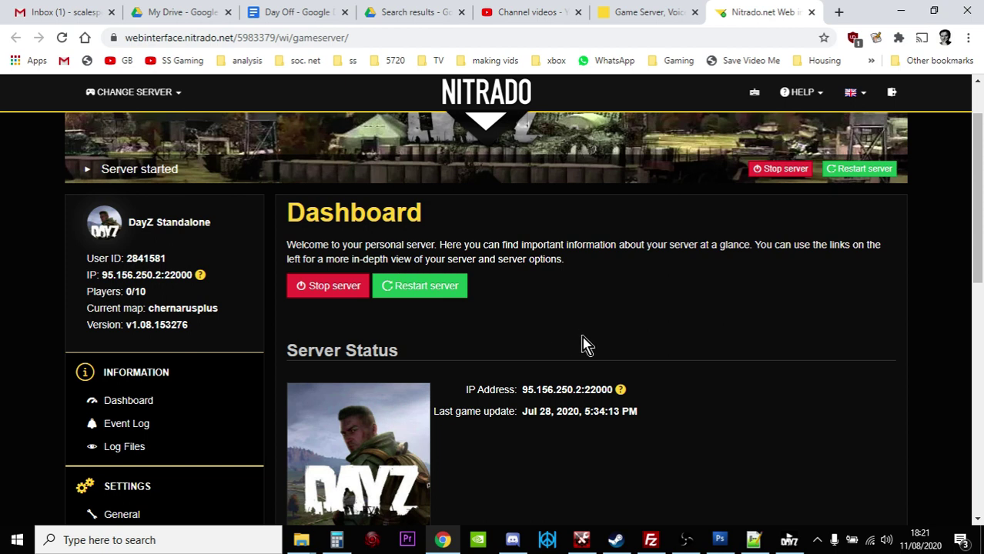
Switch to FileZilla and scroll the remote tree up to /dayzstandalone/config
left_click(651, 540)
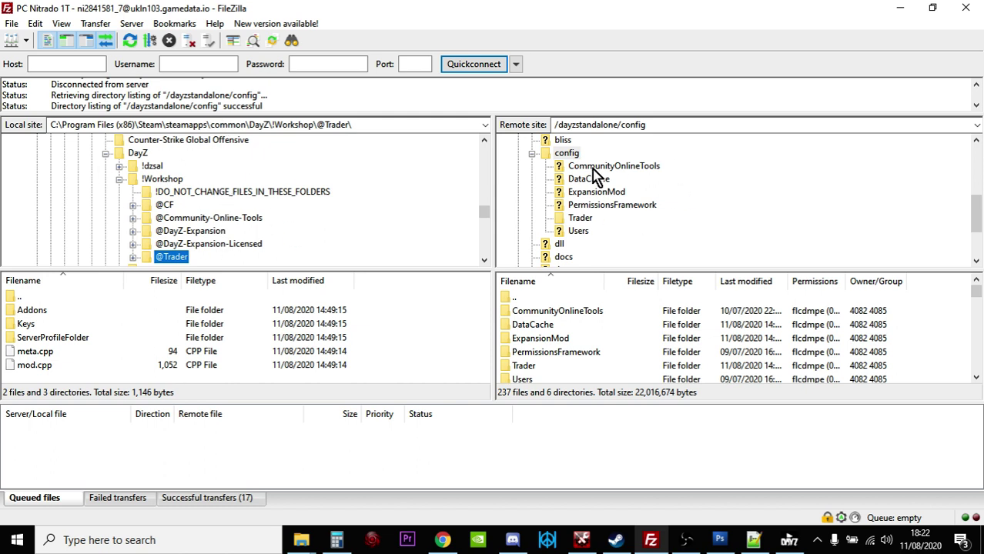
scroll(681, 242, "up", 5)
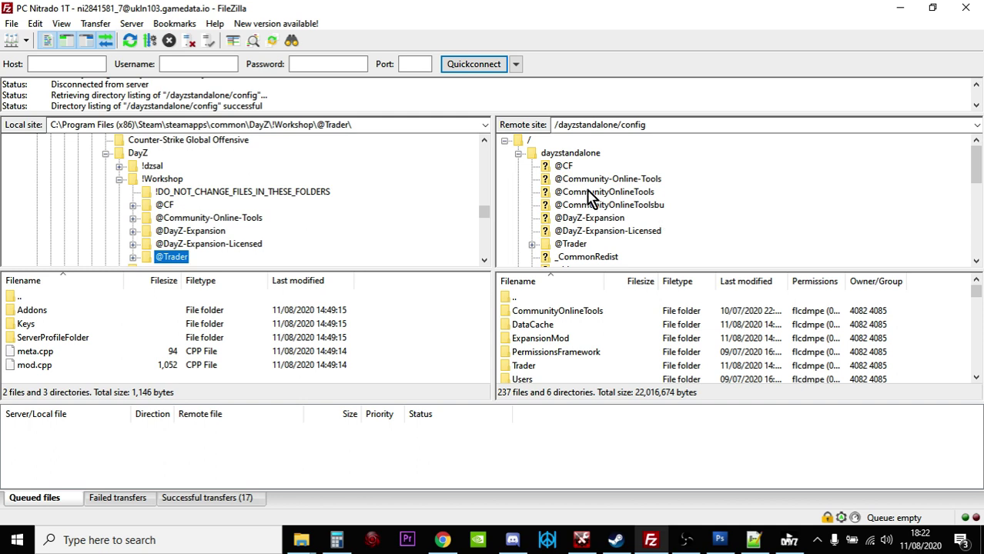
Cancel out of the Site Manager, list the dayzstandalone server folder, and return to the DayZ Launcher
left_click(11, 26)
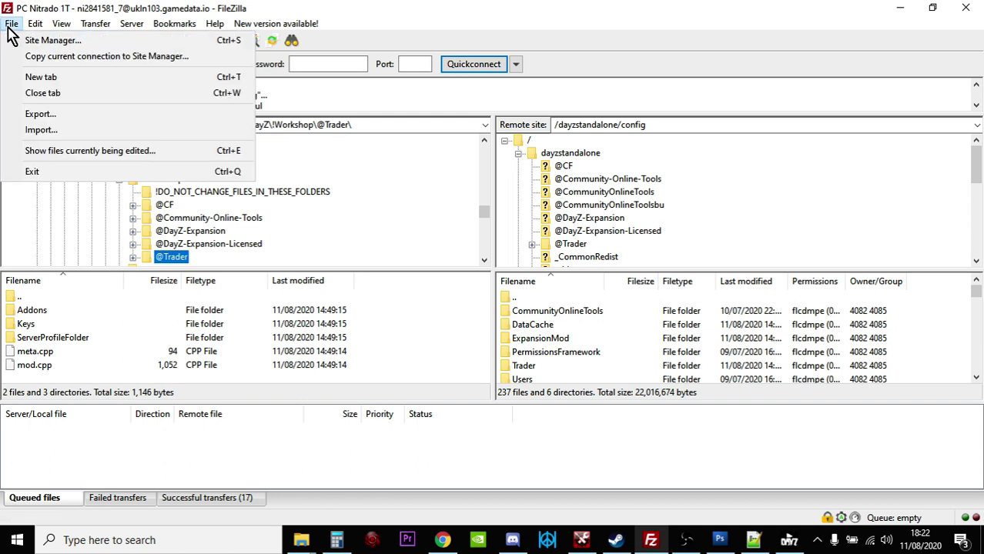
left_click(50, 40)
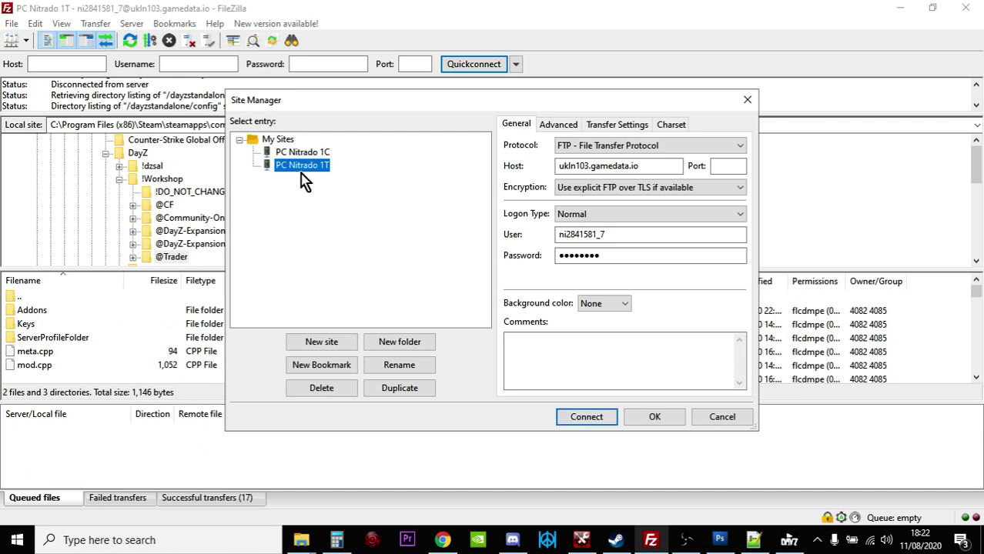
left_click(724, 419)
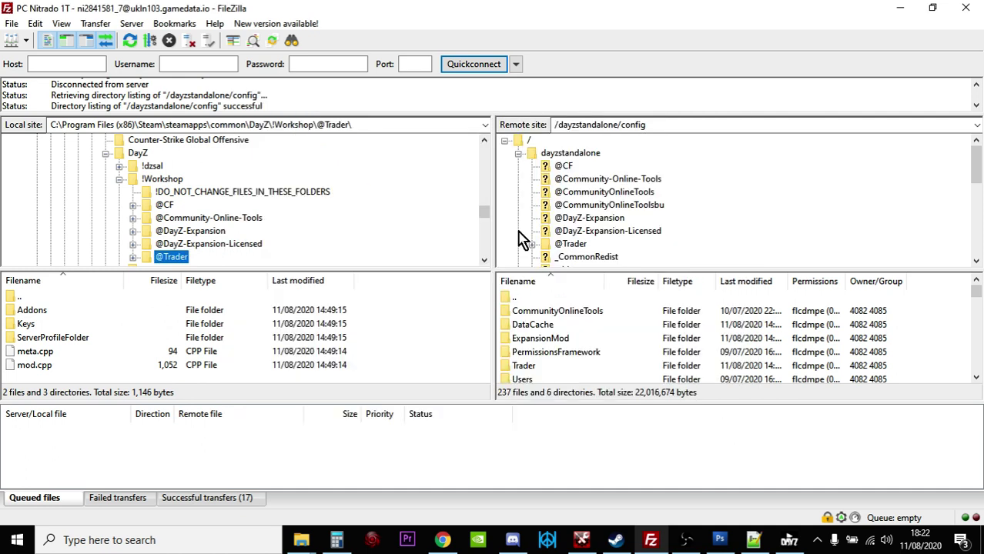
left_click(537, 156)
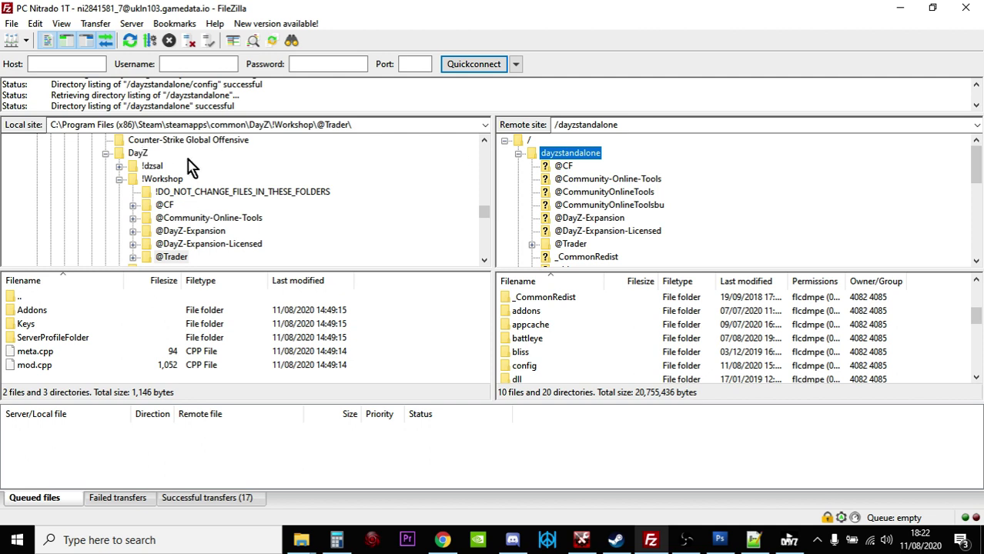
left_click(789, 540)
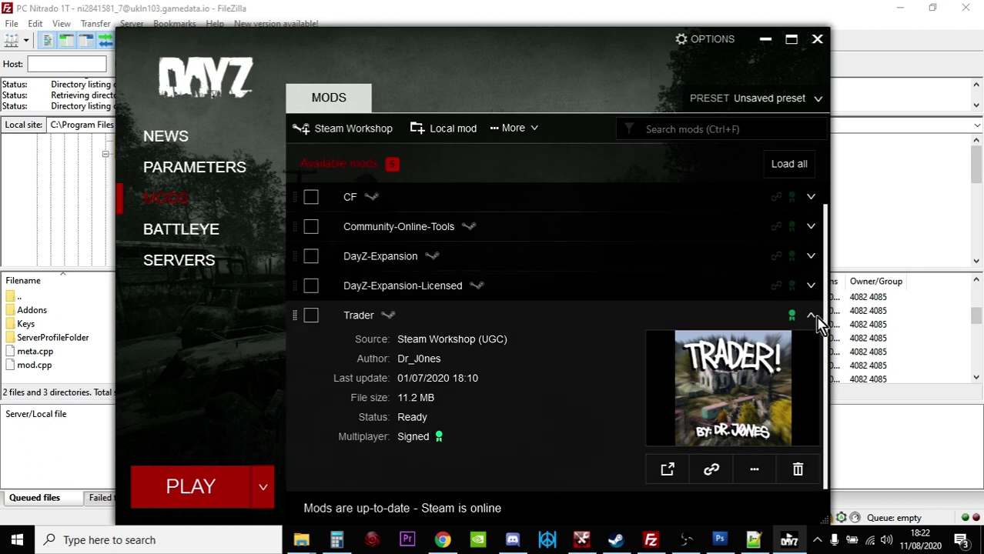
Open the DayZ-Expansion mod's !Workshop folder in Windows Explorer, accepting the Workshop warning
left_click(810, 317)
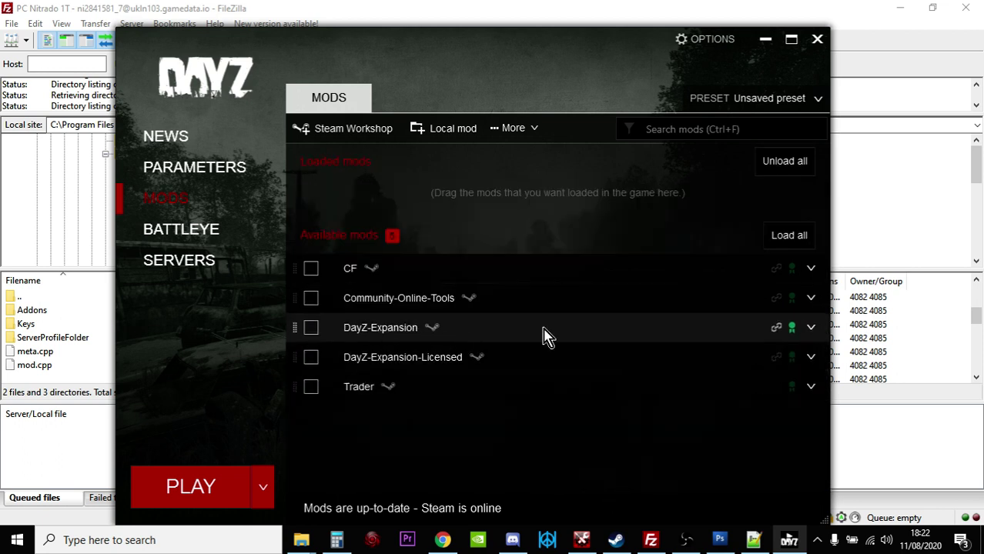
left_click(813, 330)
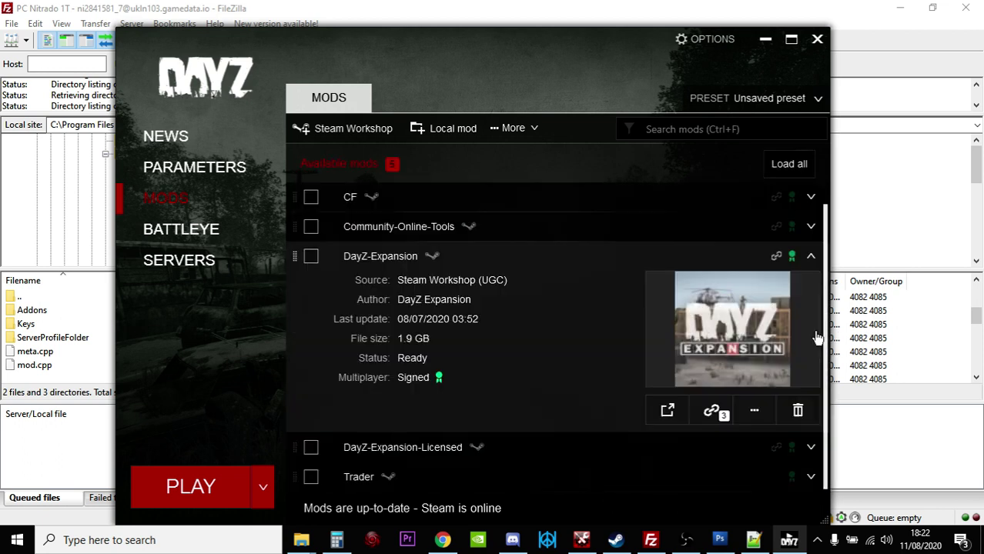
left_click(755, 419)
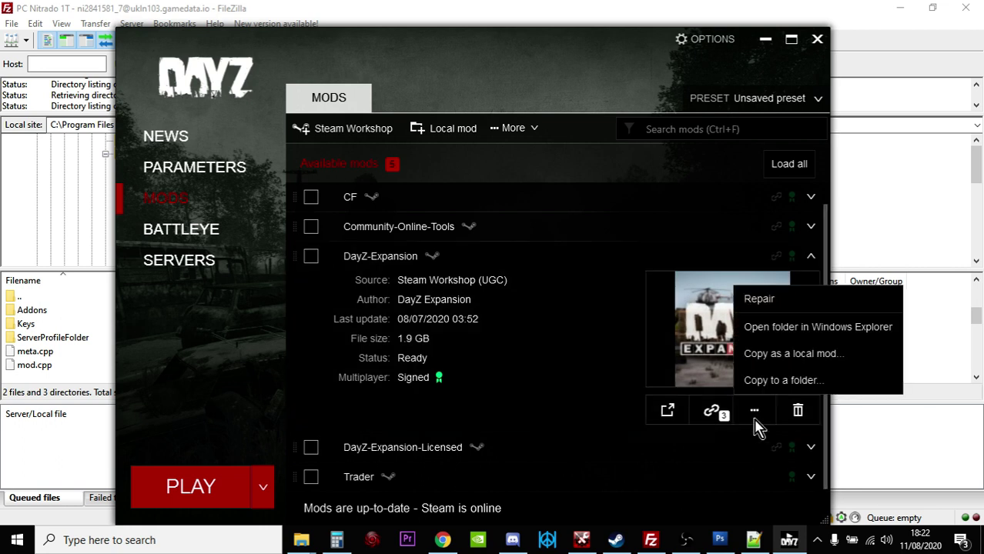
left_click(775, 328)
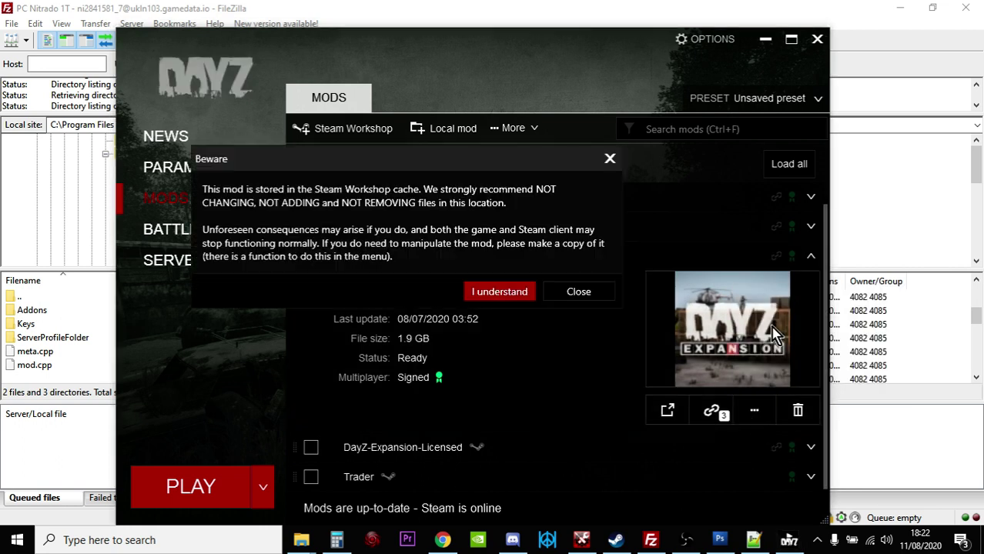
left_click(506, 292)
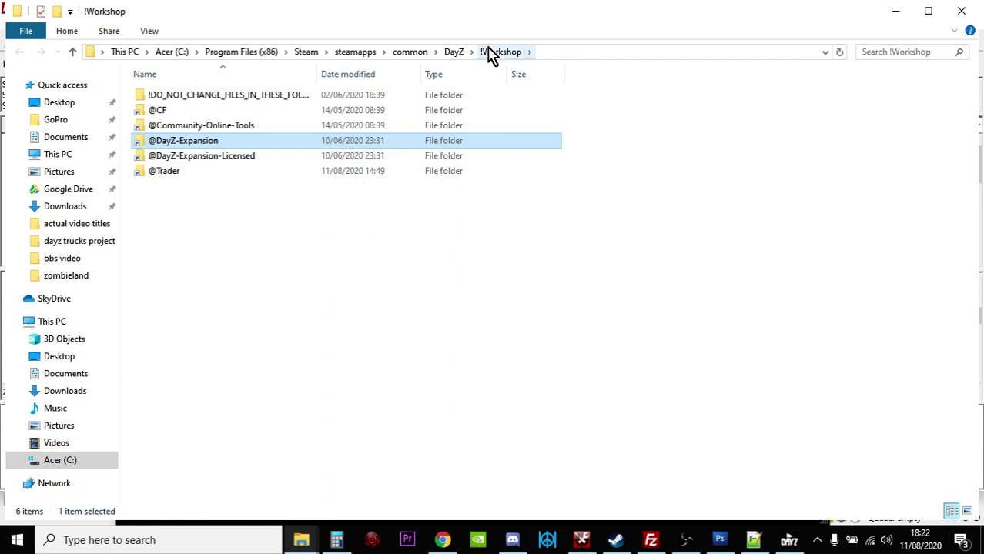
Copy the !Workshop folder path from the Explorer address bar
left_click(582, 52)
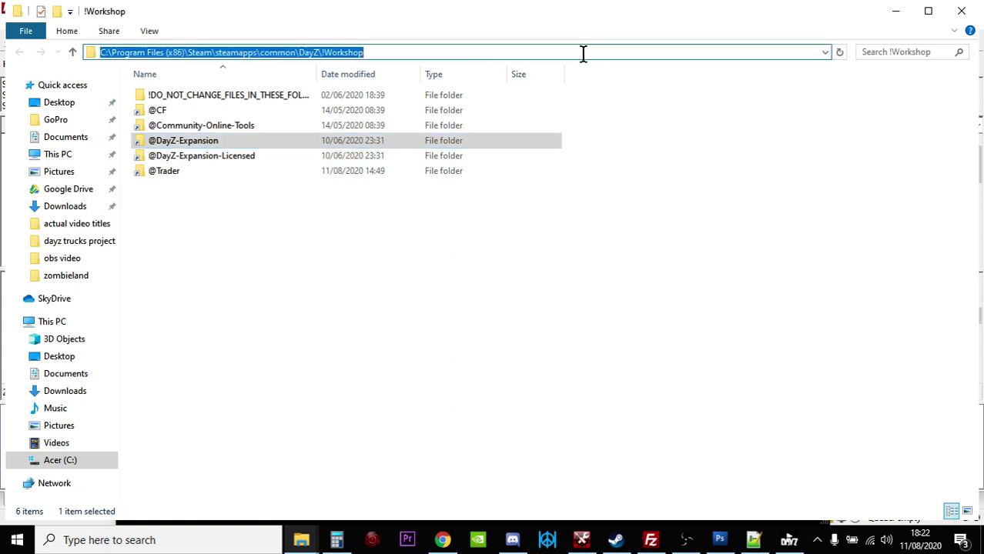
right_click(321, 53)
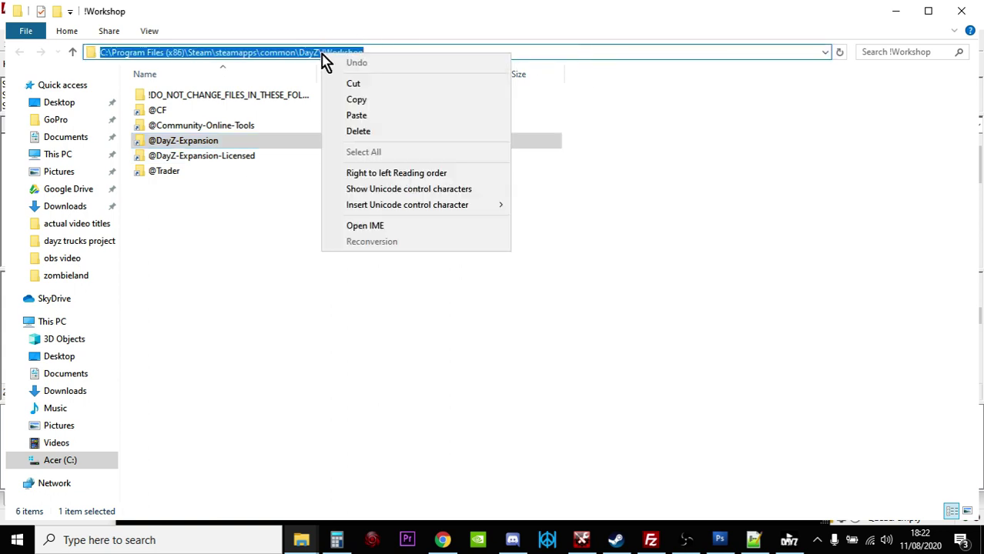
left_click(371, 101)
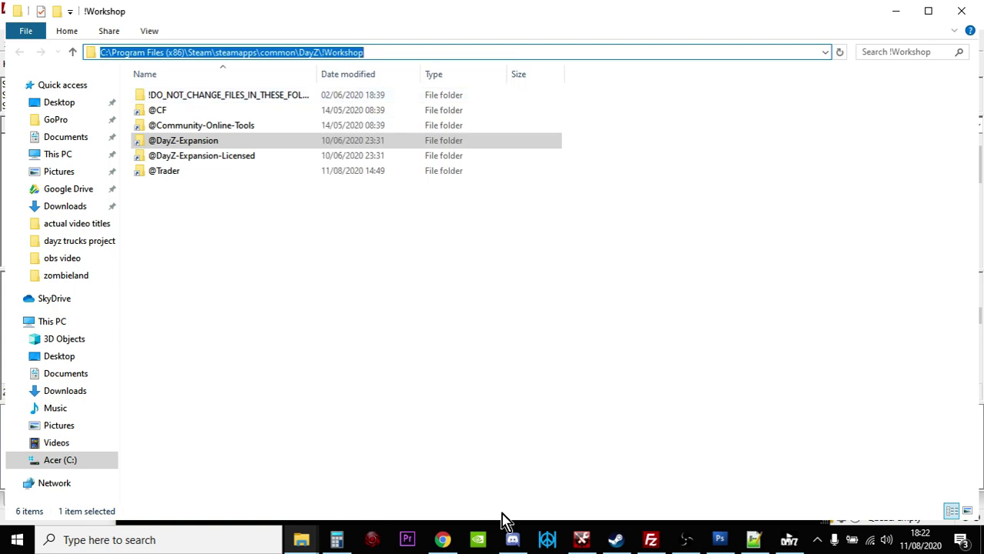
left_click(650, 540)
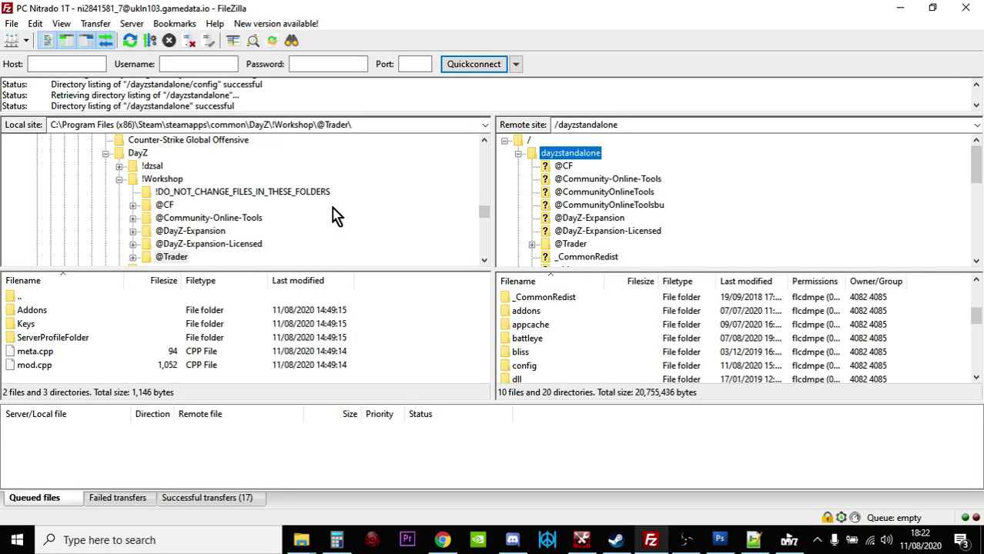
left_click(185, 124)
right_click(185, 124)
left_click(230, 183)
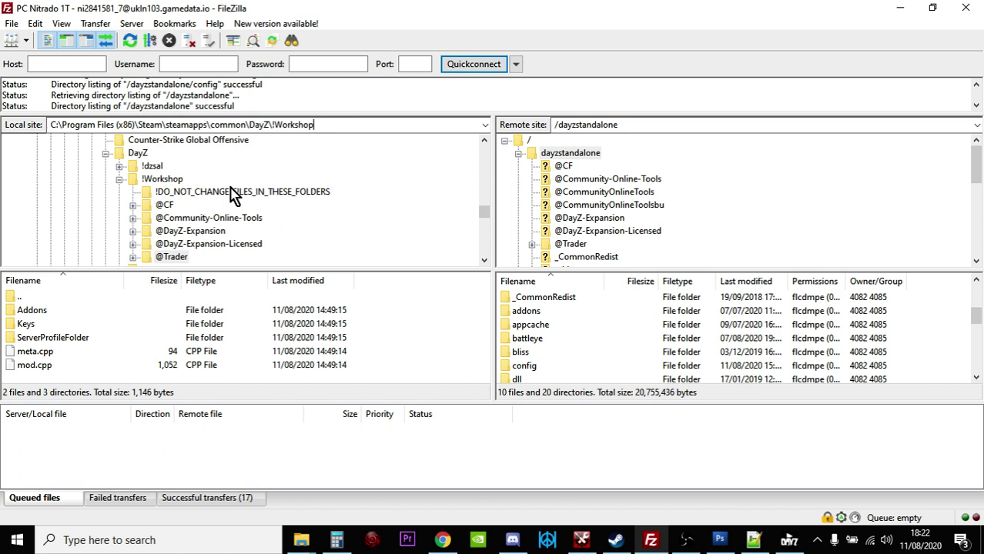
key("Return")
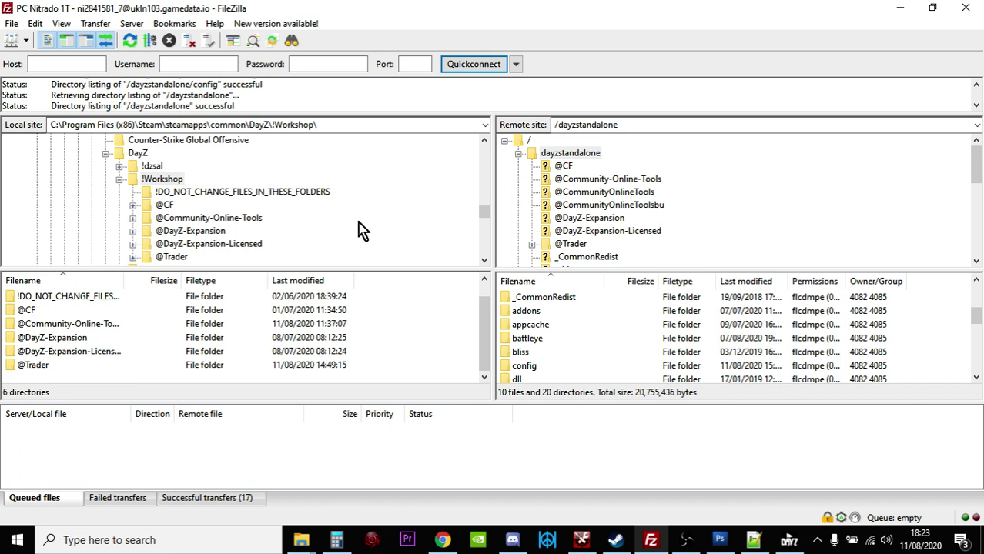
left_click(177, 256)
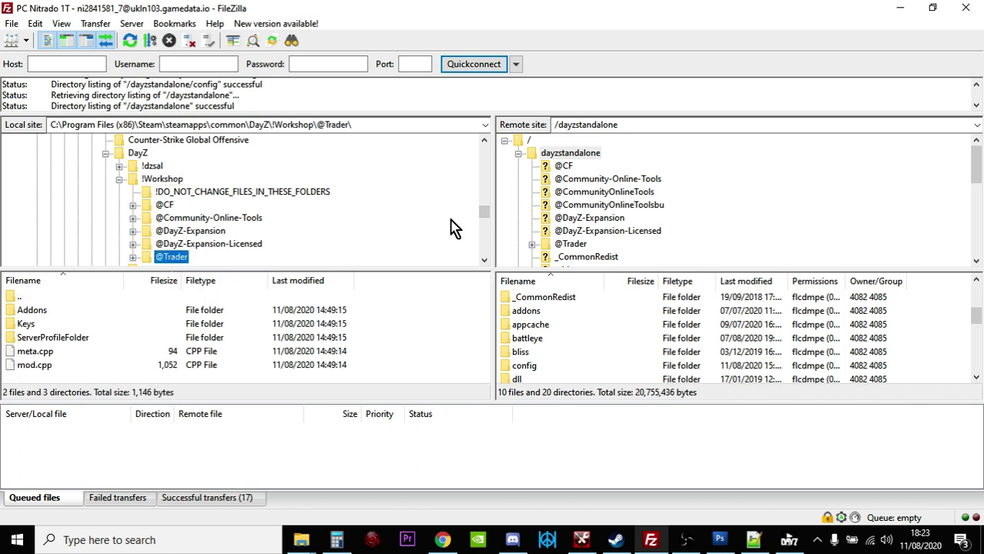
left_click(553, 153)
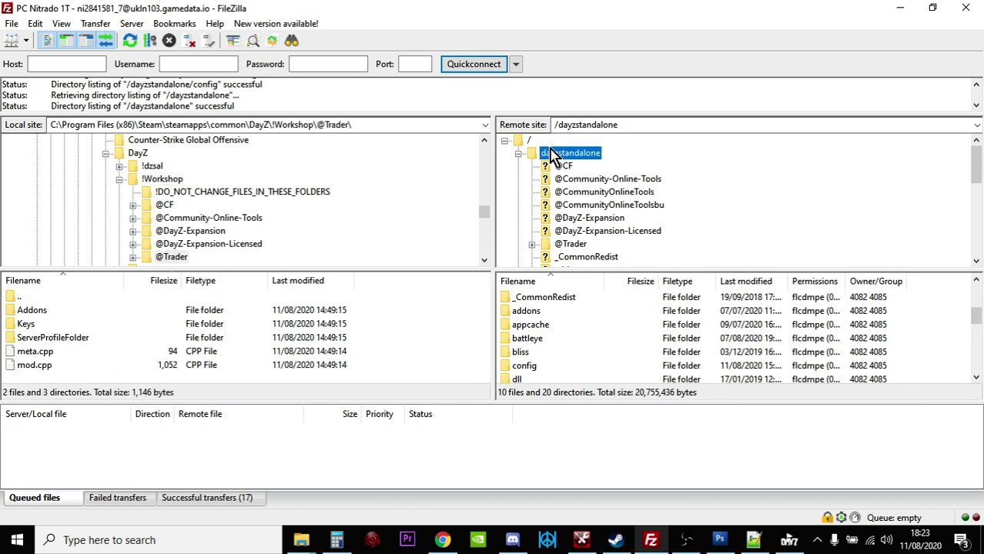
right_click(181, 259)
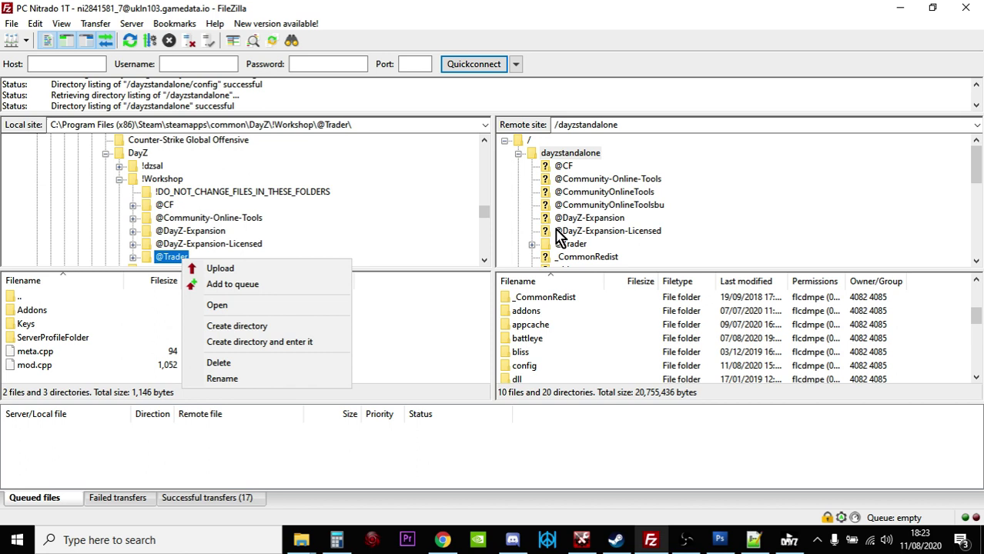
left_click(553, 246)
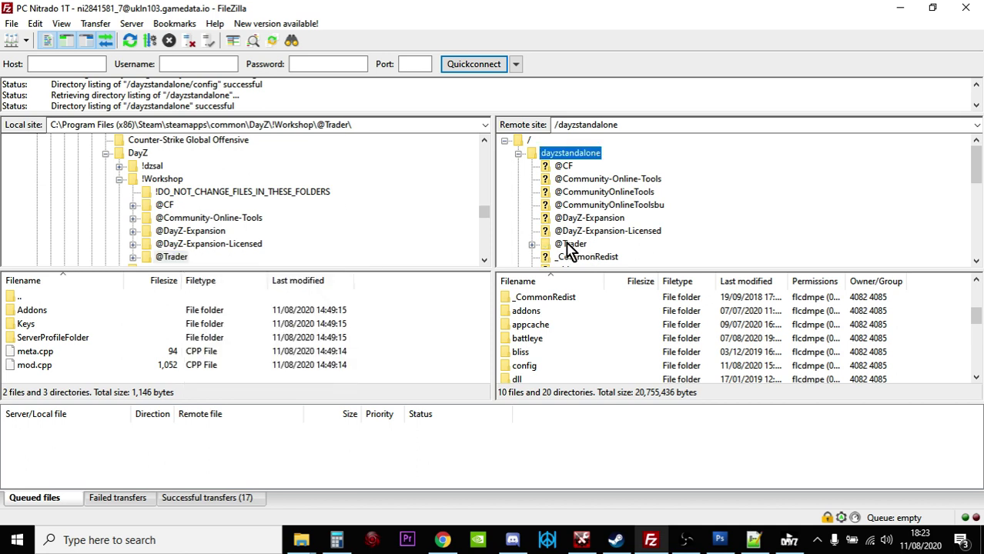
left_click(569, 244)
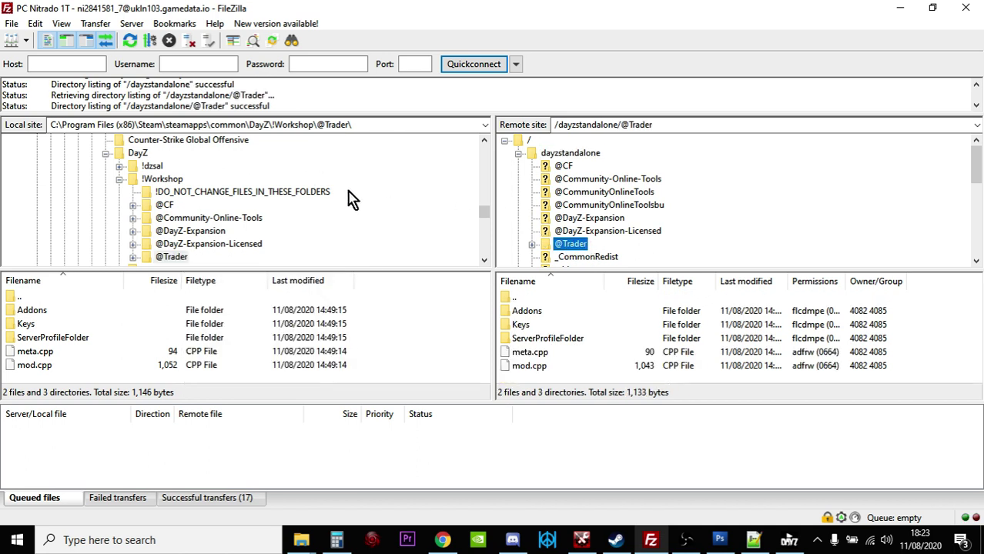
scroll(323, 201, "down", 1)
scroll(597, 224, "down", 3)
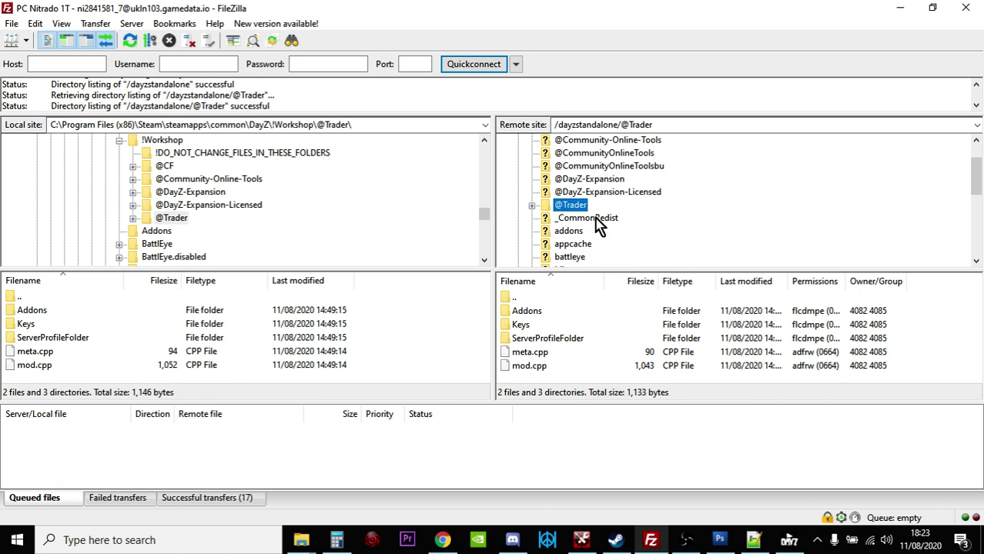
left_click(532, 205)
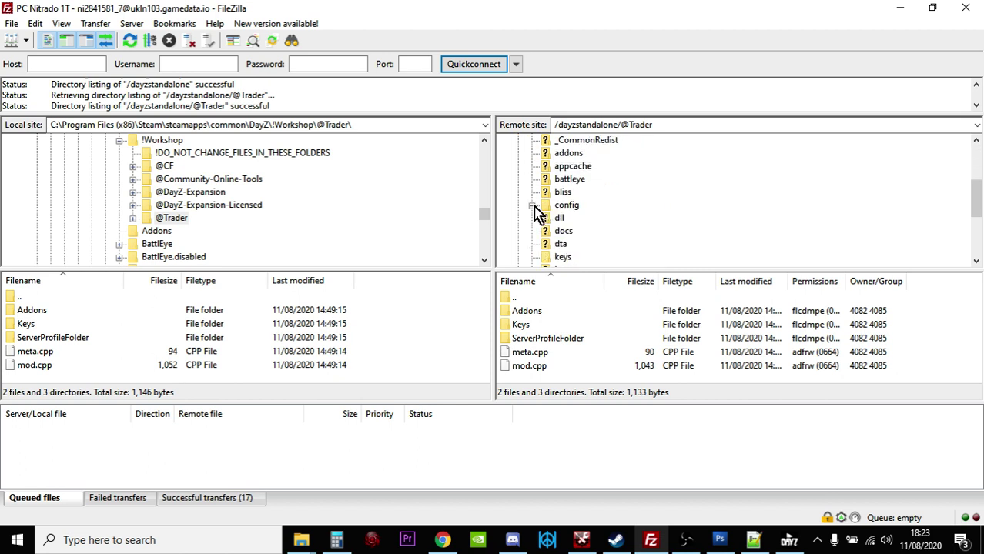
scroll(541, 211, "down", 1)
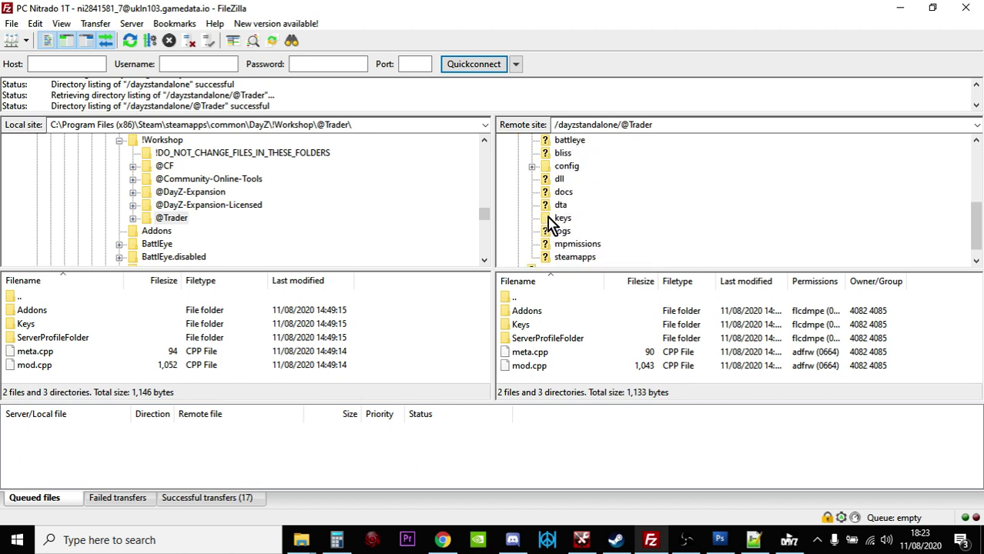
left_click(551, 221)
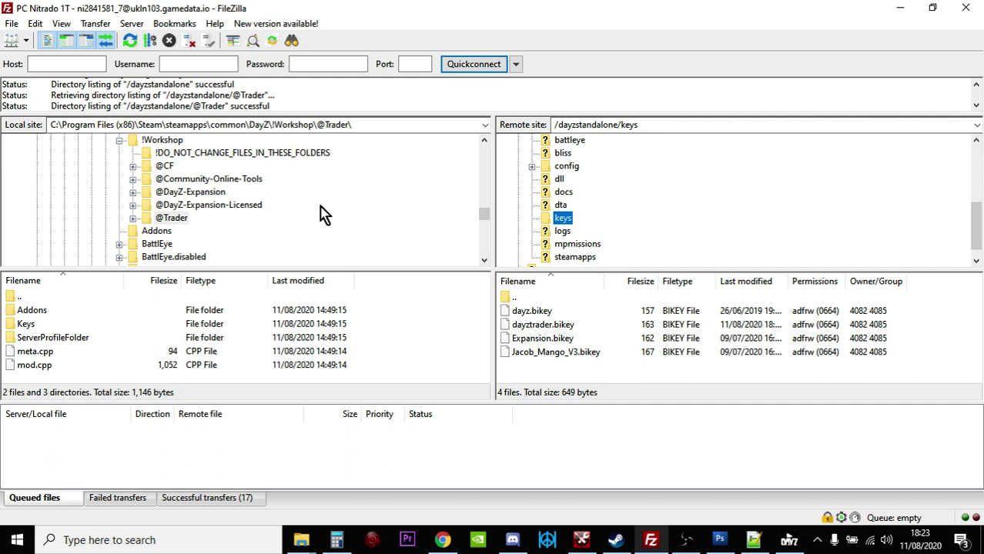
left_click(132, 218)
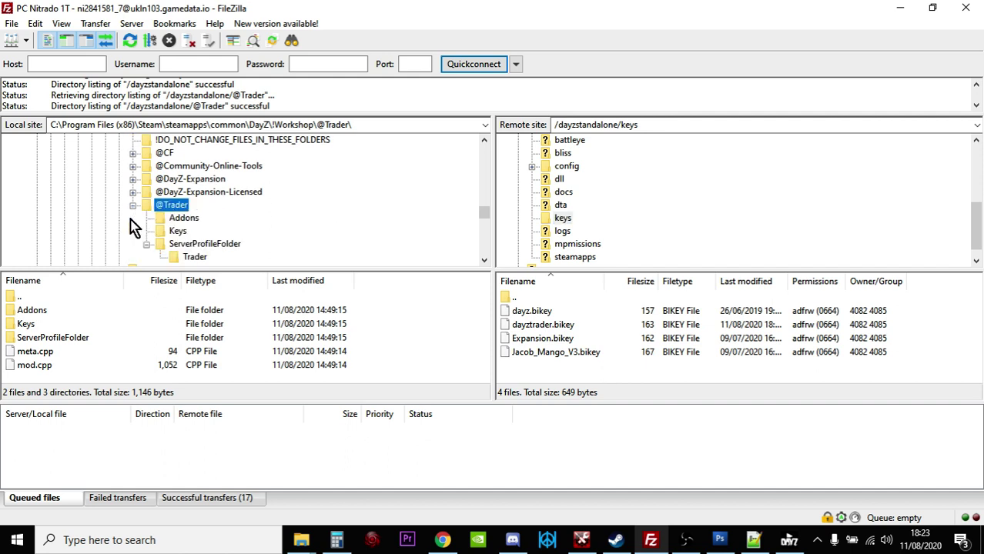
left_click(177, 230)
right_click(212, 315)
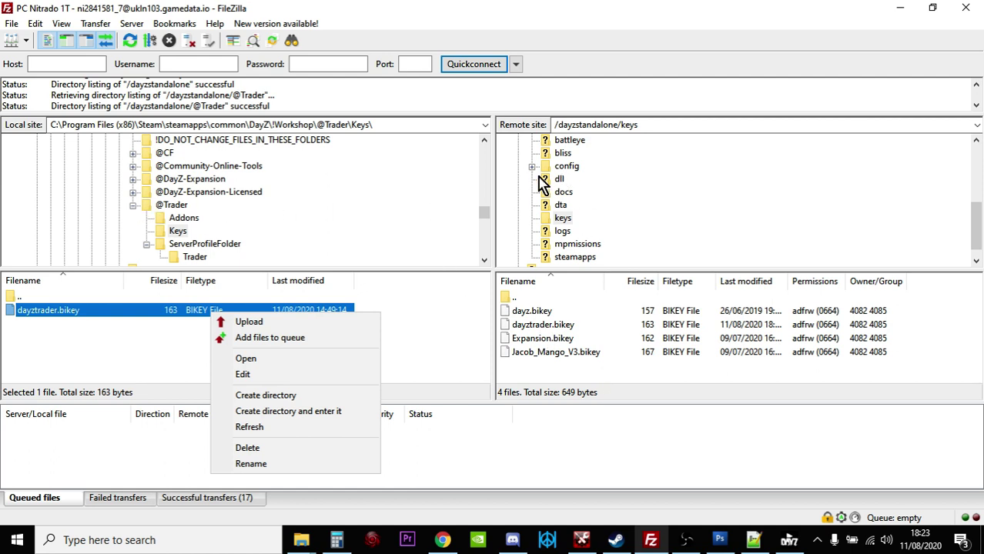
left_click(654, 186)
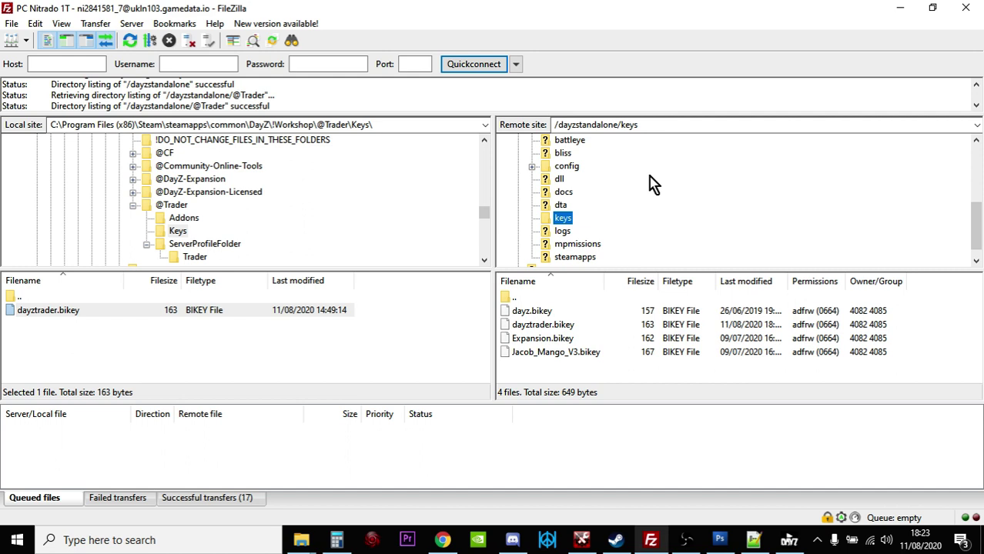
Return to the Trader mod's 24-step installation guide in Steam
scroll(652, 185, "up", 2)
scroll(652, 184, "up", 1)
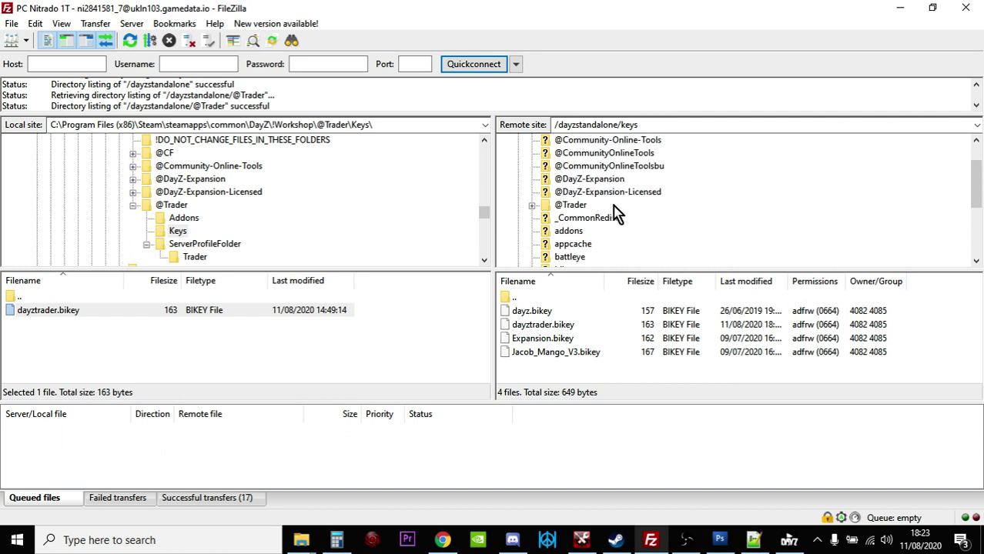
scroll(615, 214, "up", 1)
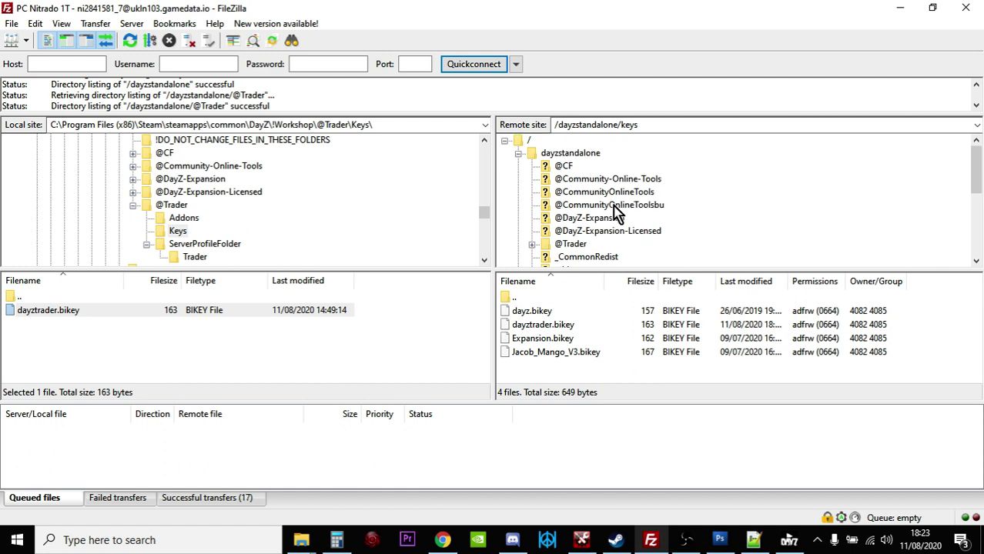
scroll(615, 214, "down", 3)
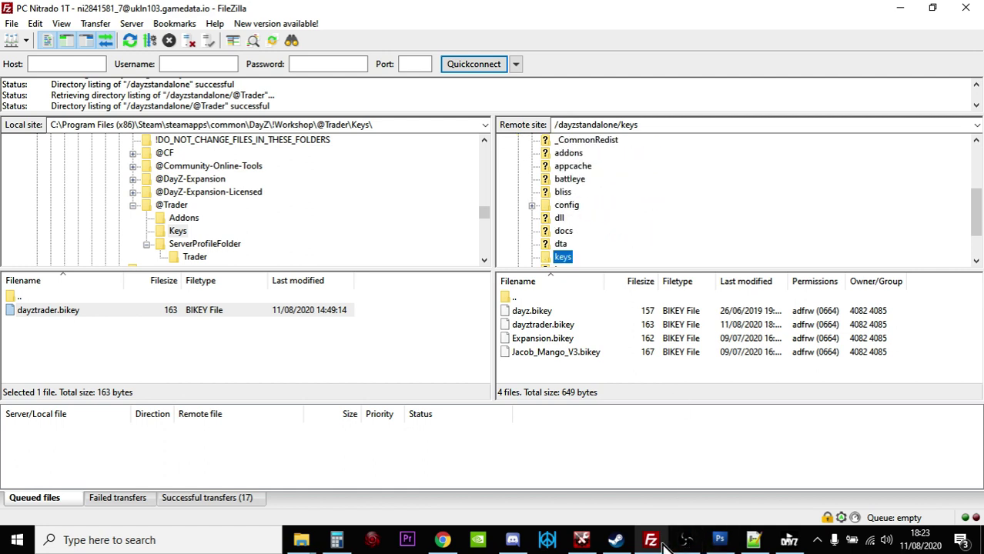
left_click(616, 541)
Review the Trader workshop page's numbered install steps, then bring FileZilla back to front
scroll(356, 354, "down", 3)
scroll(356, 372, "down", 5)
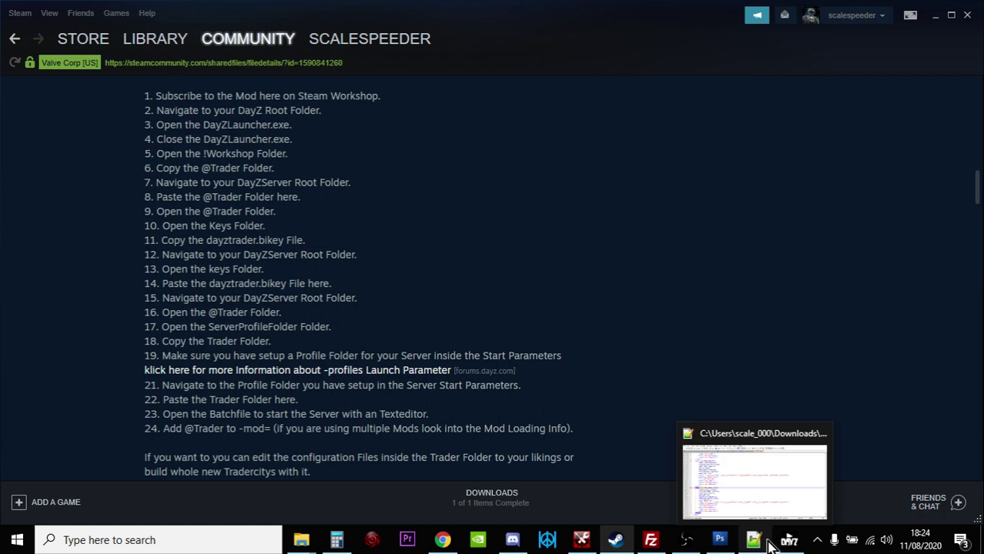
left_click(650, 541)
Expand the server's config folder in FileZilla's remote tree
scroll(588, 203, "down", 2)
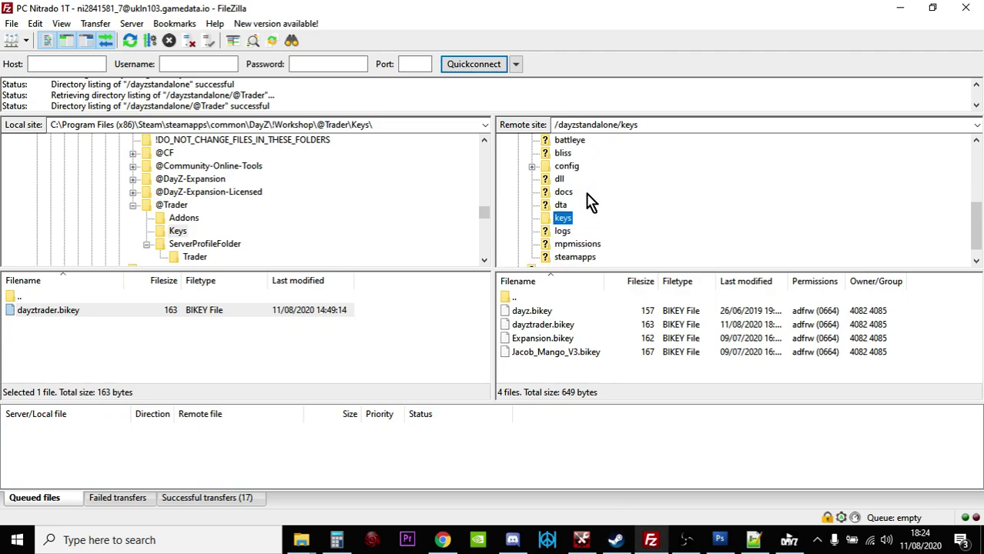
scroll(588, 200, "up", 5)
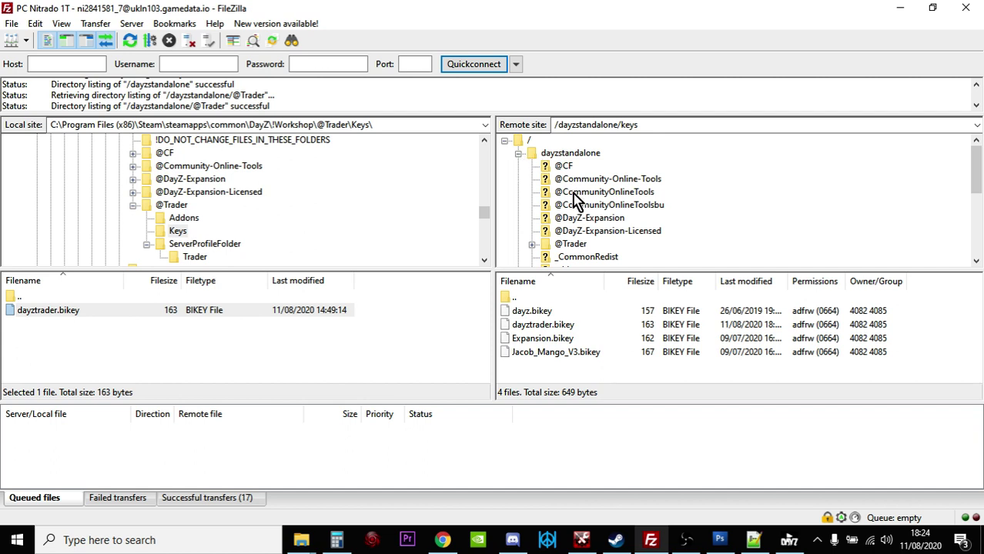
scroll(576, 199, "down", 1)
scroll(573, 199, "down", 2)
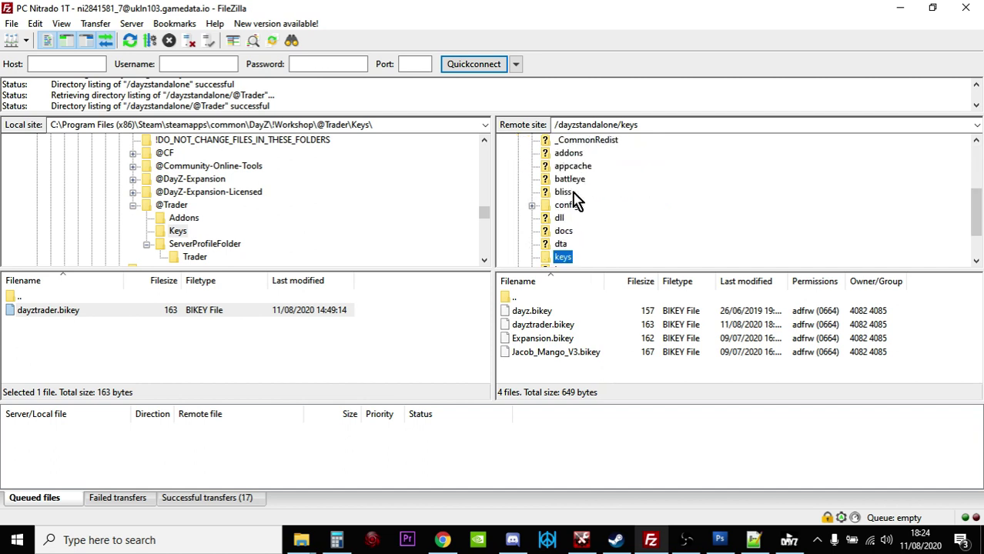
left_click(567, 206)
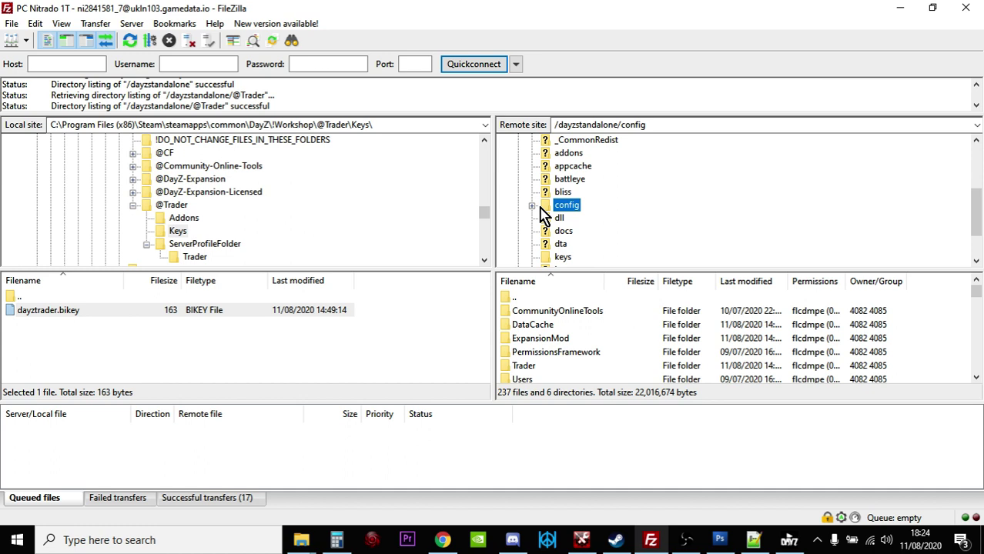
left_click(531, 206)
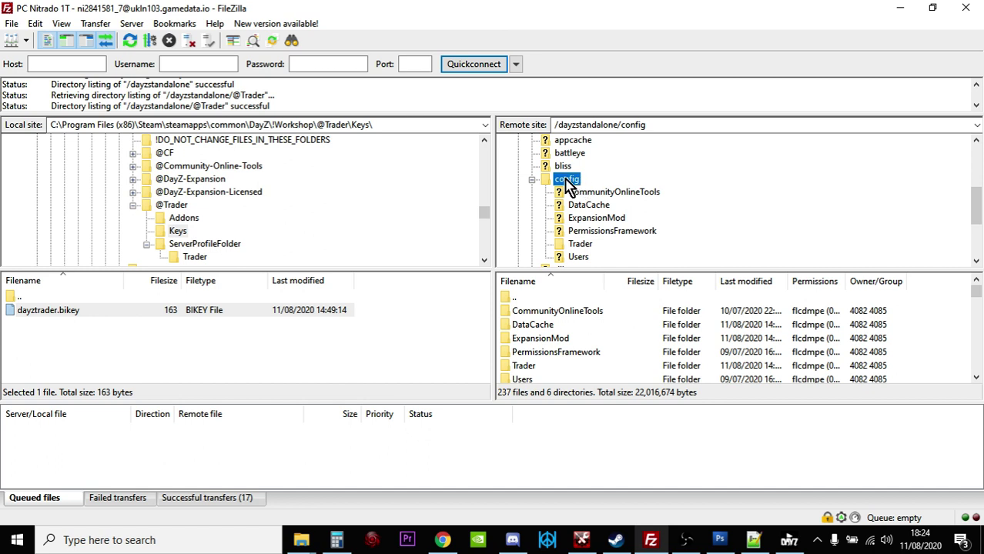
left_click(133, 205)
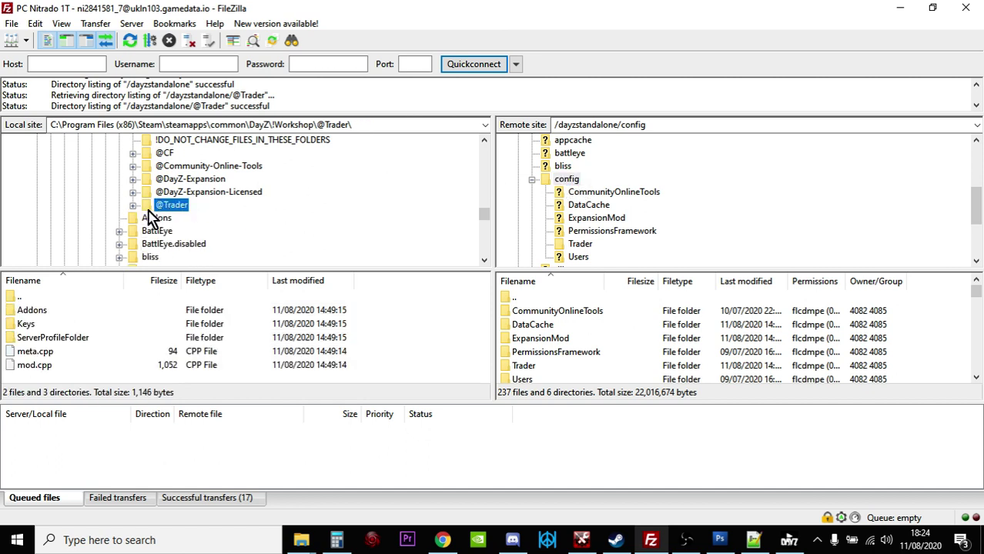
left_click(134, 206)
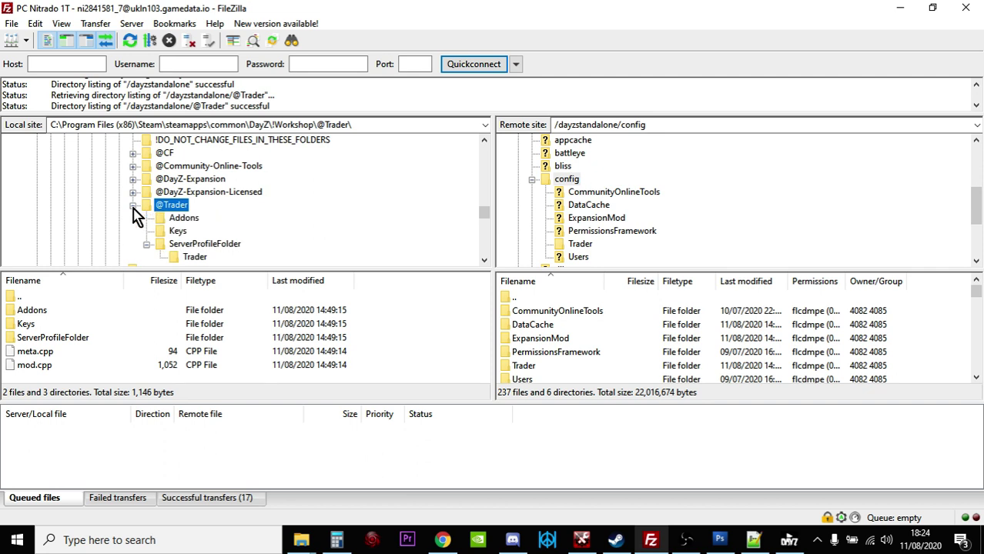
left_click(146, 245)
left_click(180, 245)
left_click(146, 245)
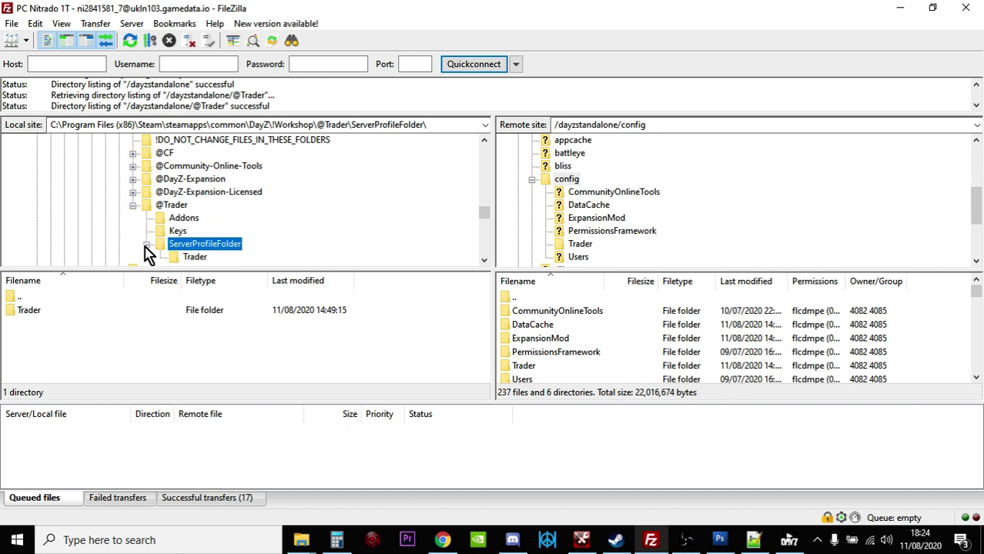
scroll(188, 235, "down", 1)
left_click(194, 219)
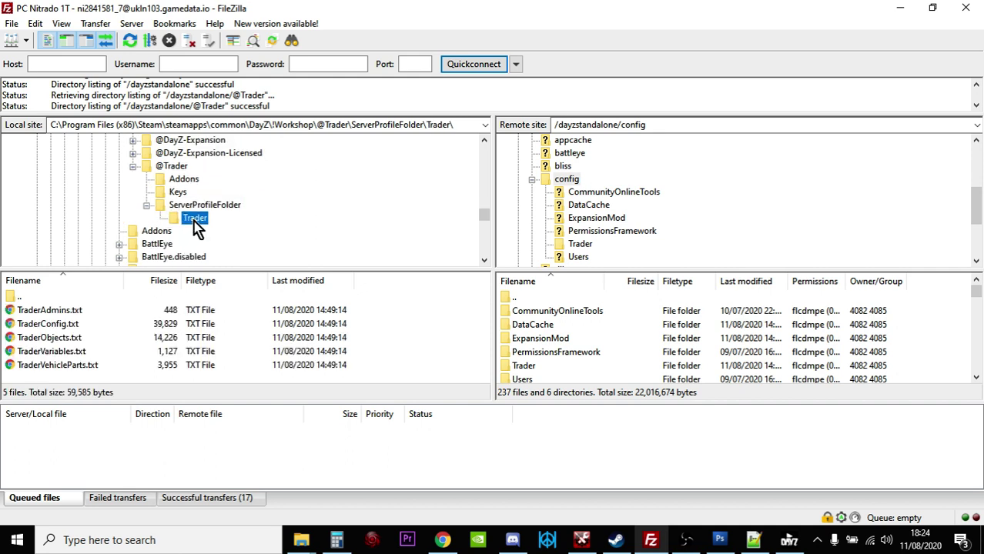
right_click(197, 227)
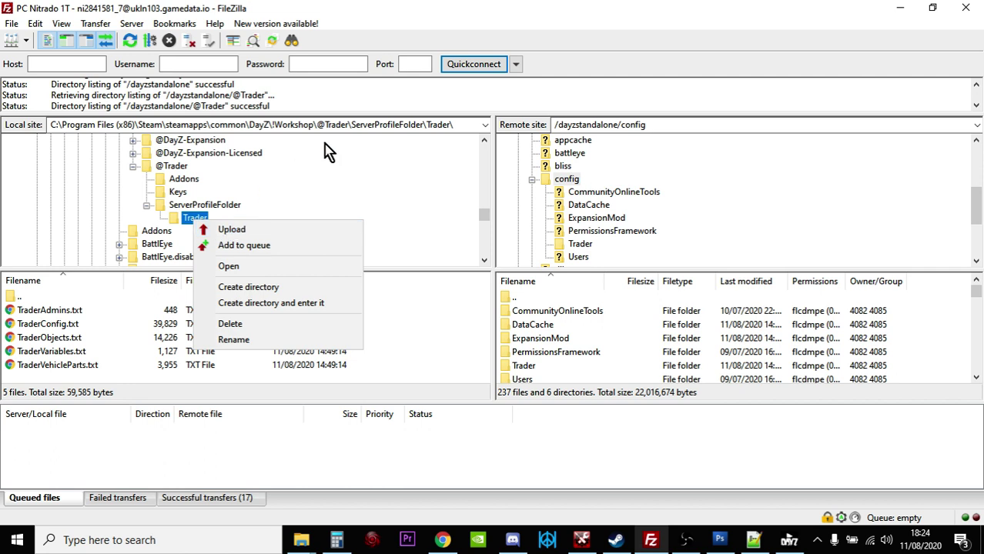
left_click(579, 244)
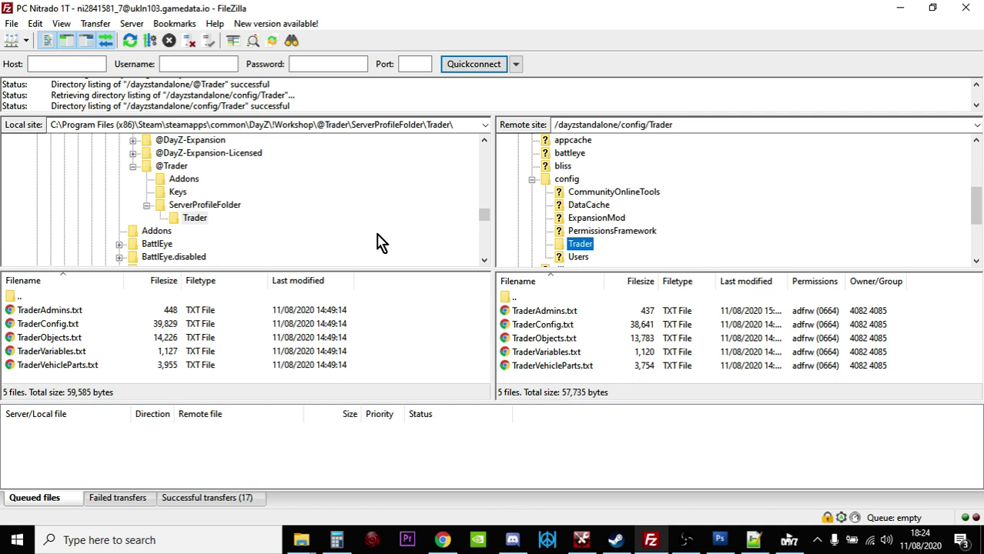
left_click(443, 542)
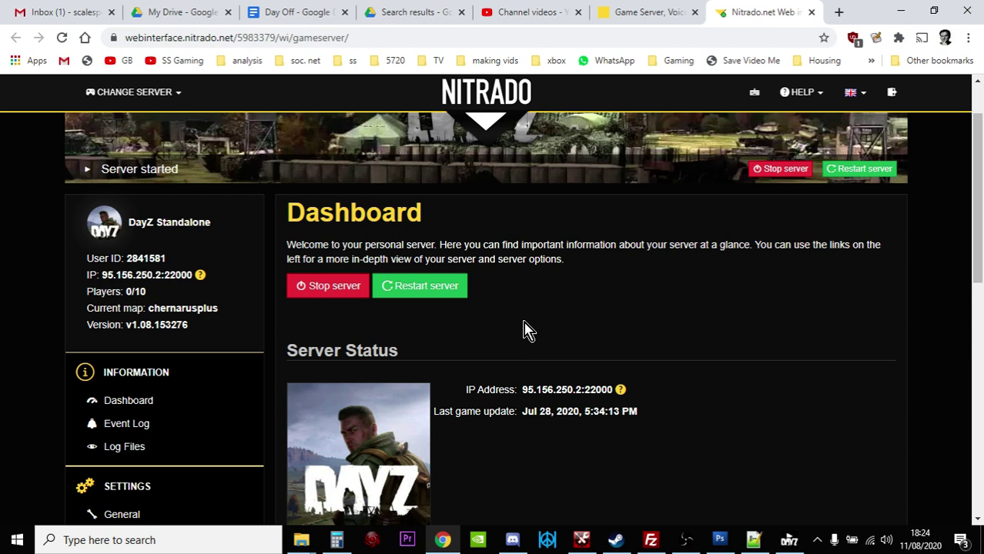
scroll(526, 329, "down", 1)
scroll(527, 330, "down", 1)
scroll(453, 297, "up", 1)
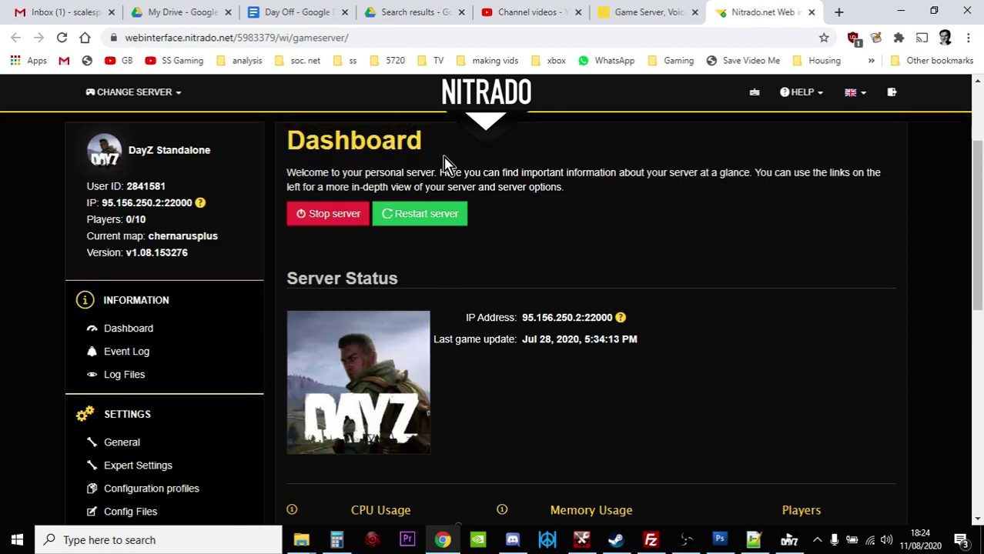
scroll(352, 242, "down", 2)
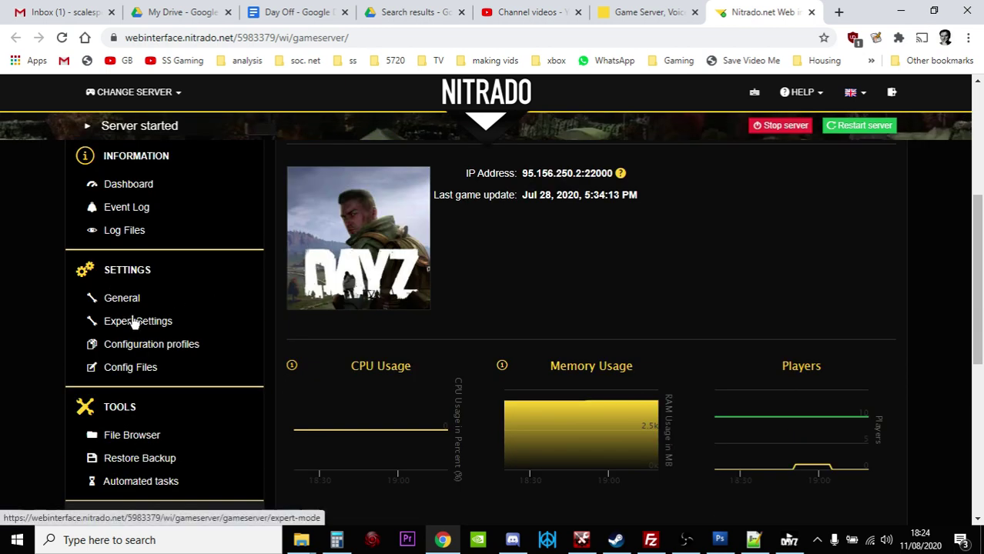
left_click(132, 306)
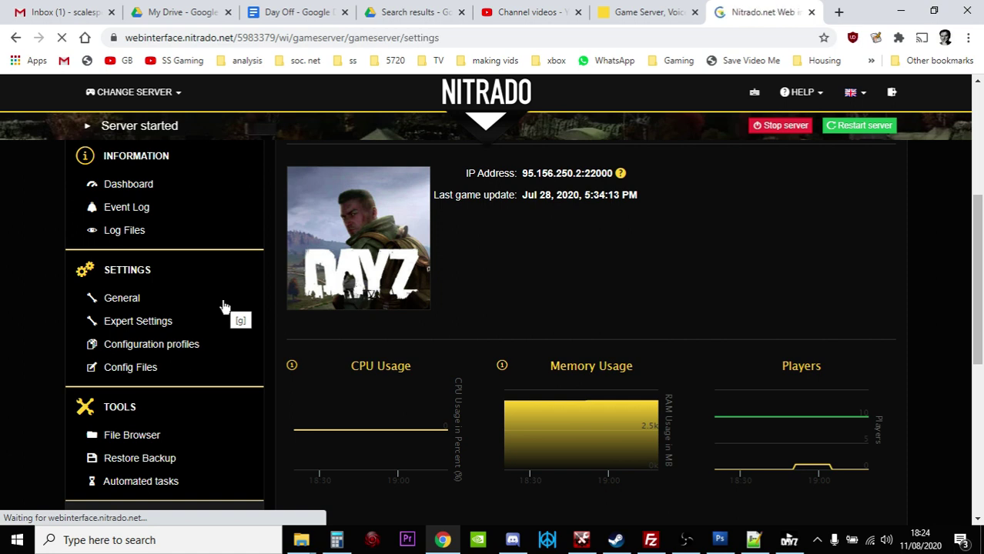
scroll(373, 304, "down", 15)
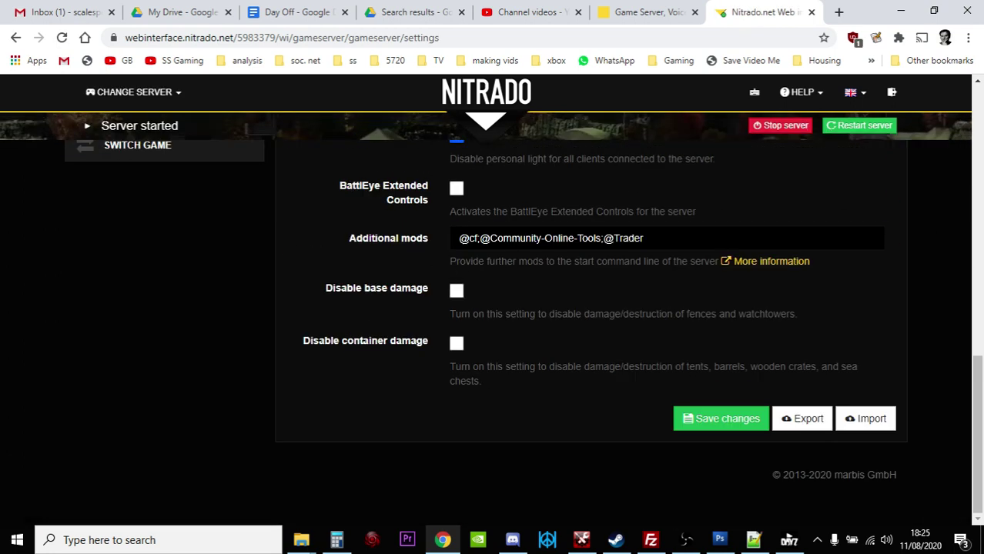
left_click(645, 238)
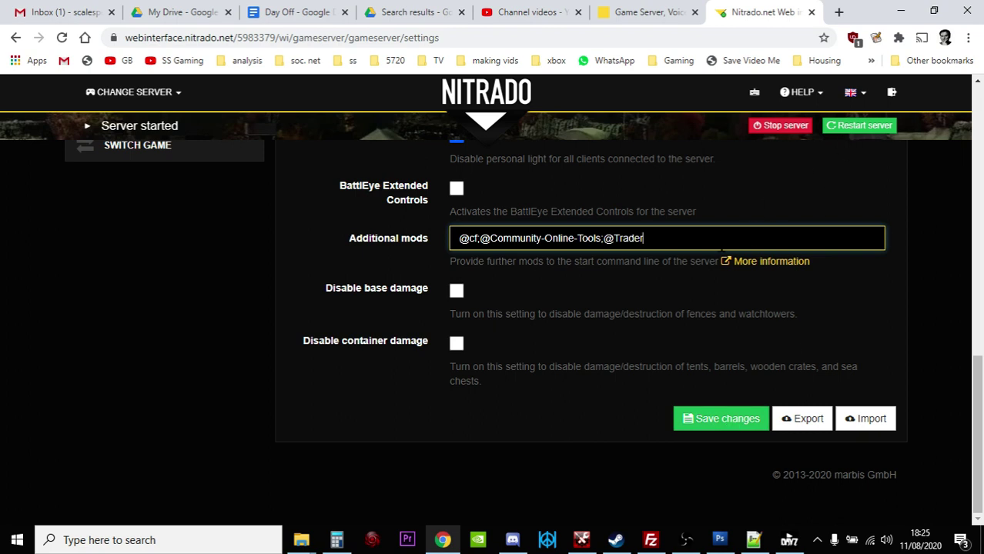
Go to the server's File Browser in the Nitrado sidebar
scroll(505, 330, "up", 10)
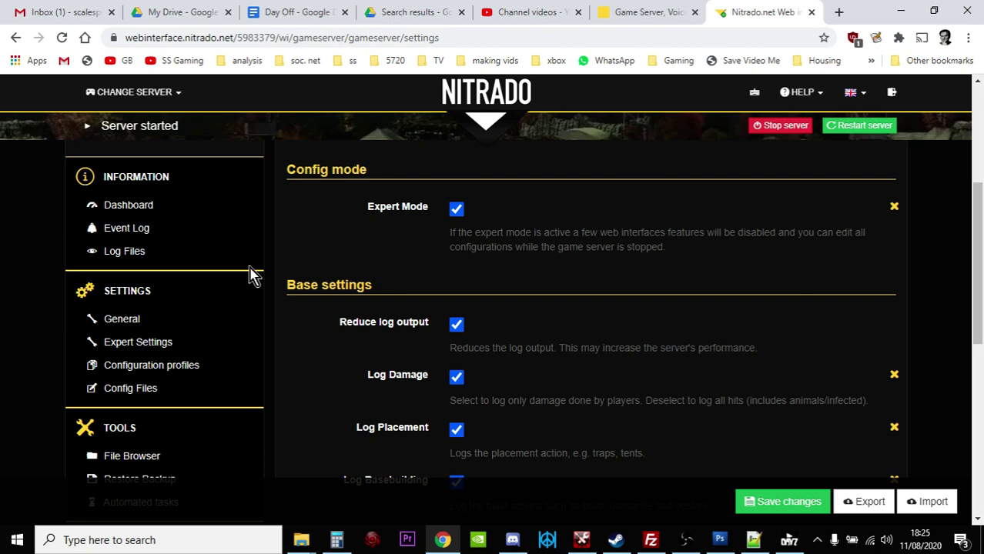
scroll(246, 281, "down", 1)
left_click(137, 383)
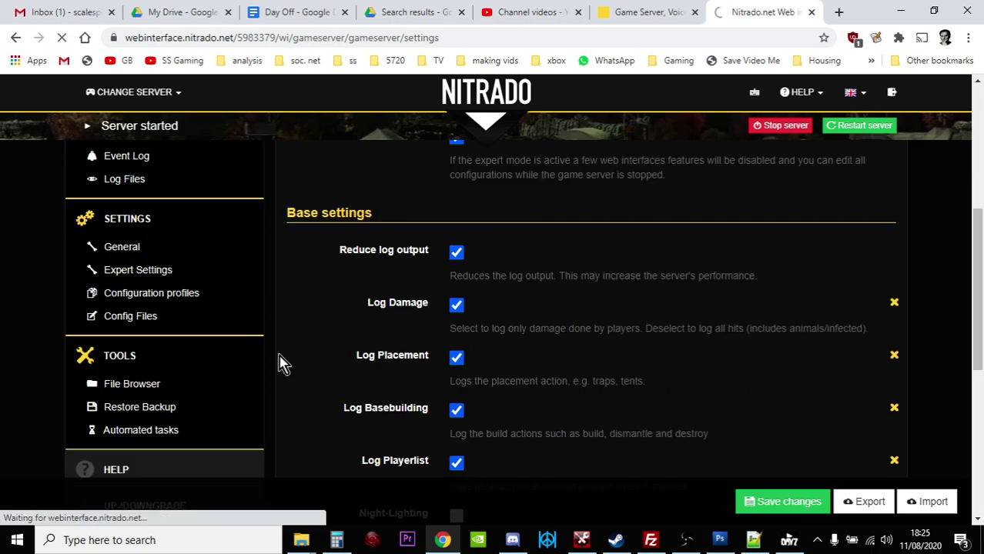
Browse dayzstandalone > config > Trader and open TraderAdmins.txt in the editor
scroll(293, 362, "down", 2)
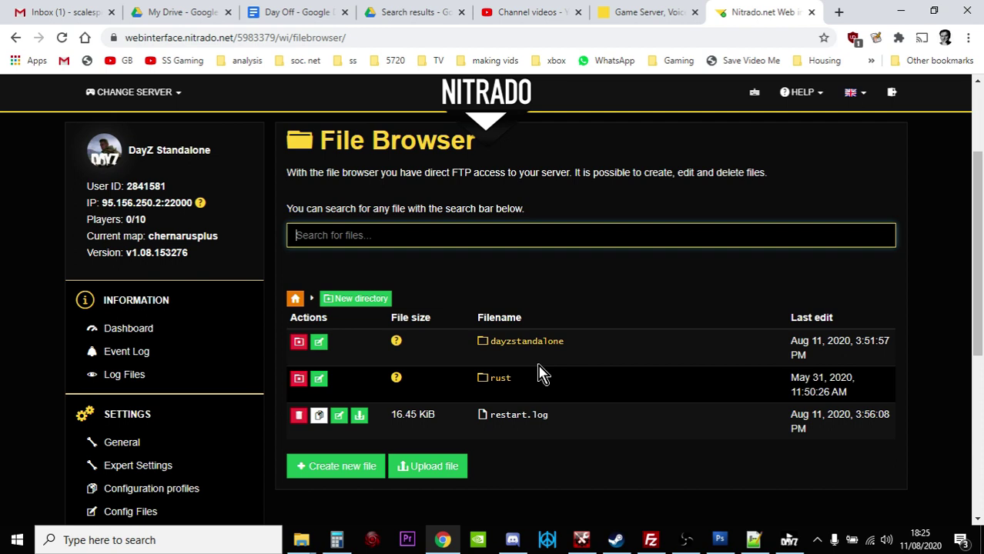
left_click(560, 344)
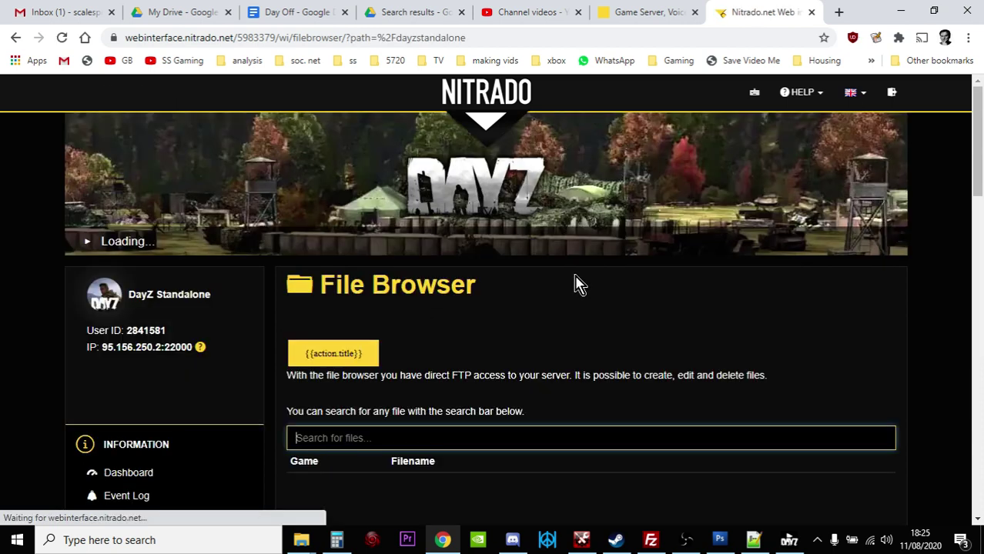
scroll(579, 285, "down", 4)
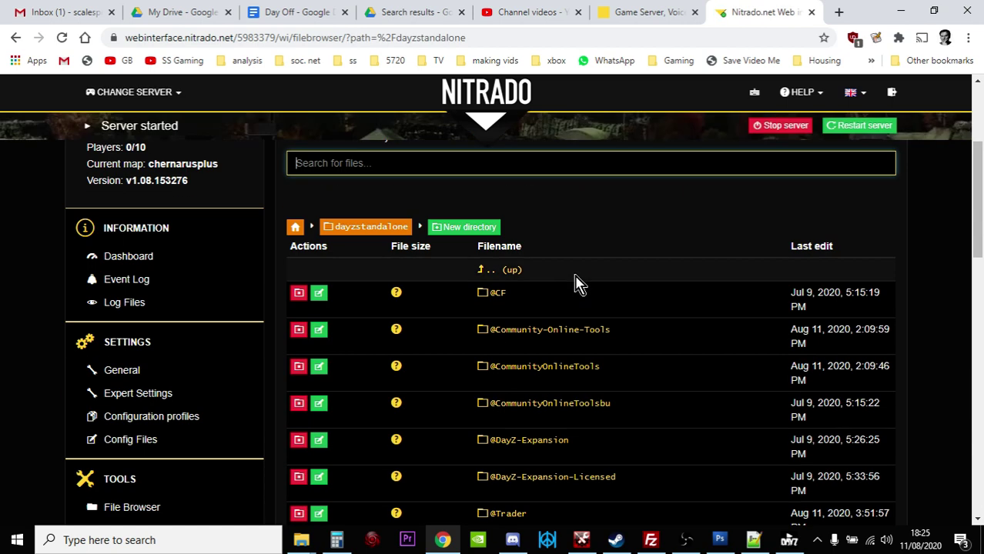
scroll(578, 285, "down", 1)
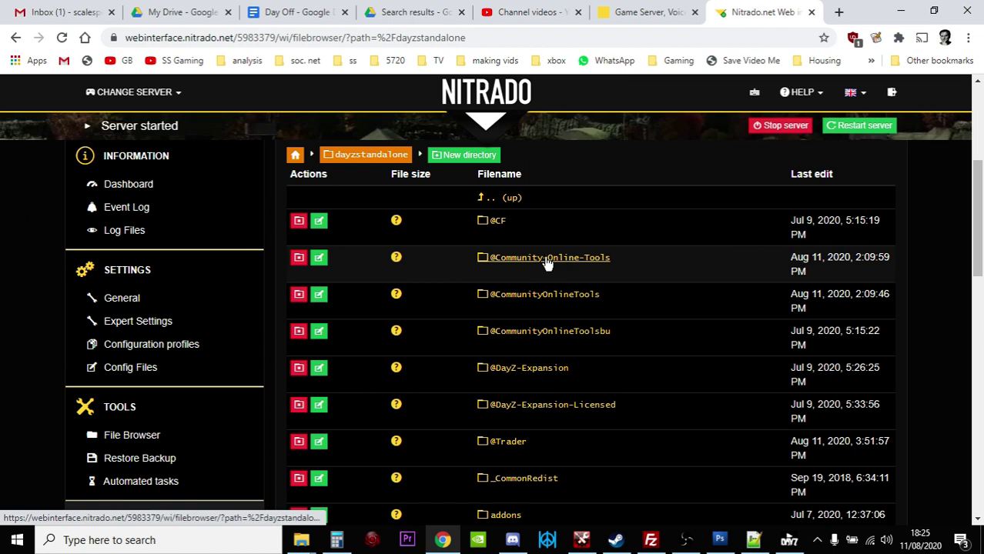
scroll(544, 264, "down", 3)
scroll(544, 263, "down", 1)
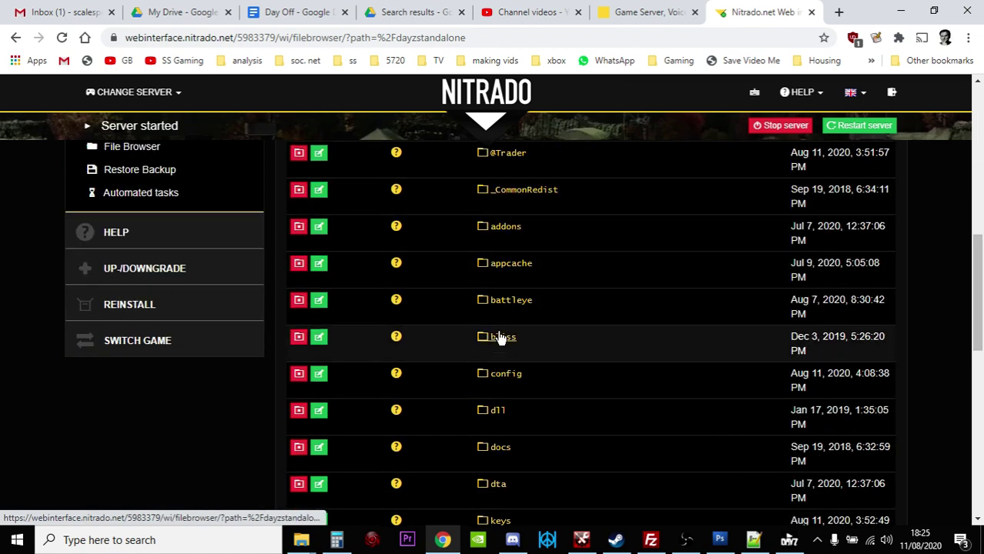
left_click(502, 376)
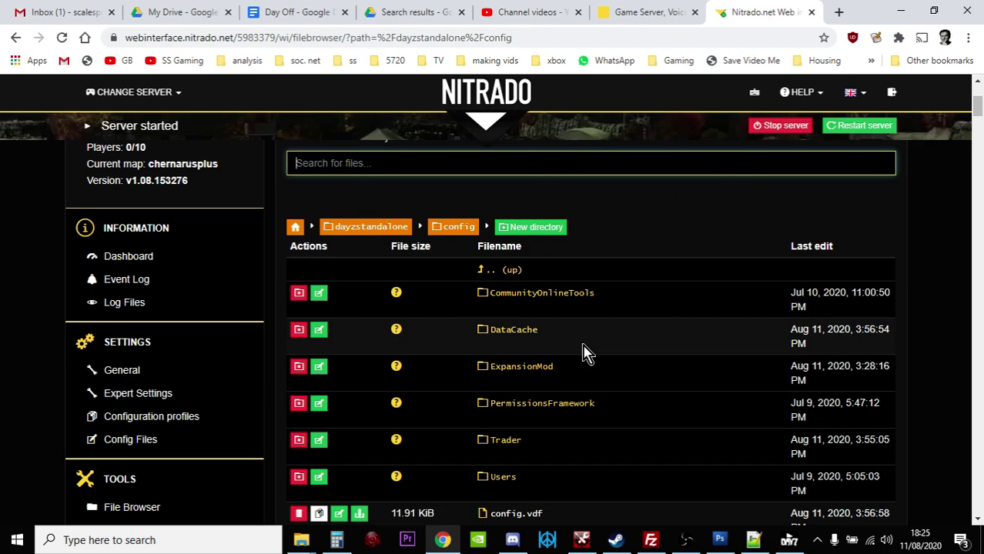
left_click(498, 440)
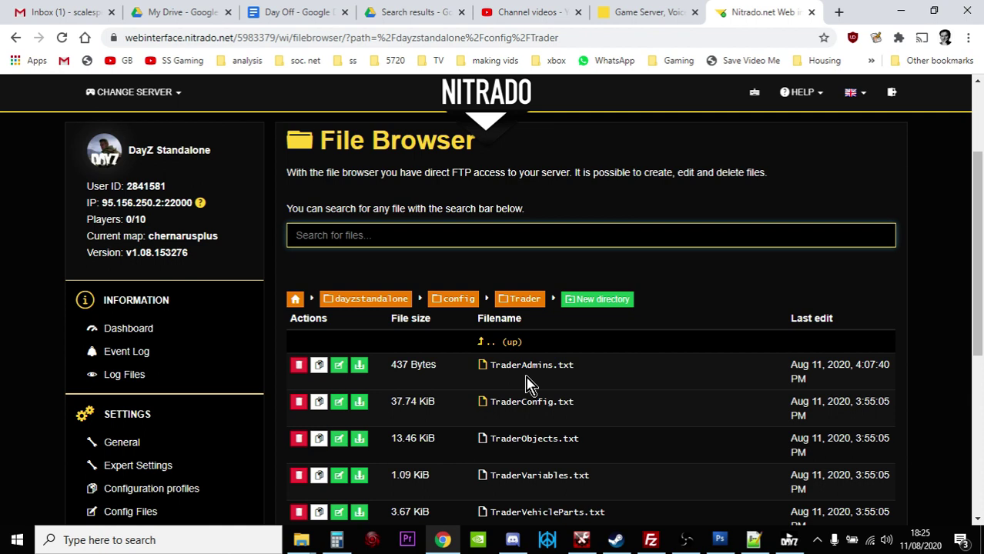
scroll(528, 382, "down", 1)
left_click(538, 293)
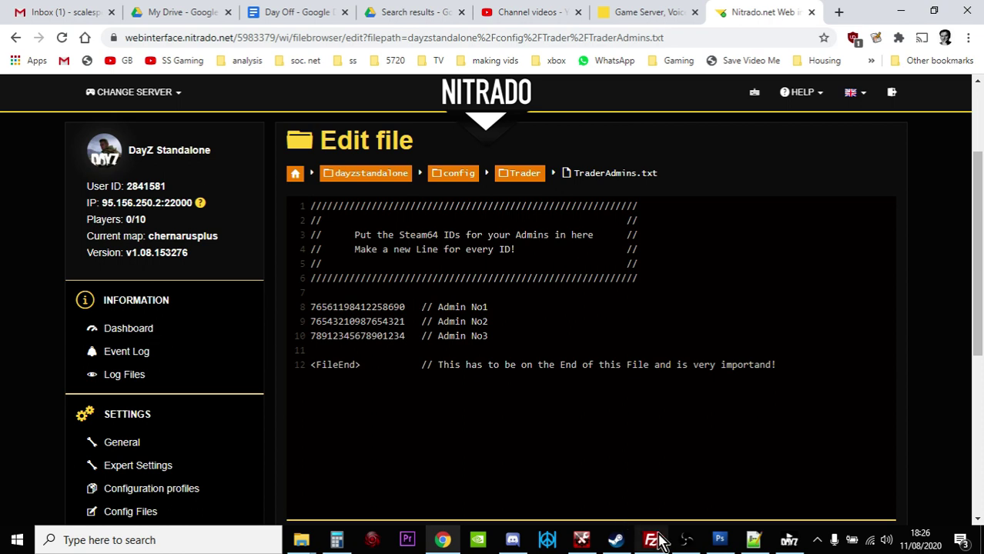
Return to the Trader workshop page and look over its setup instructions
left_click(618, 539)
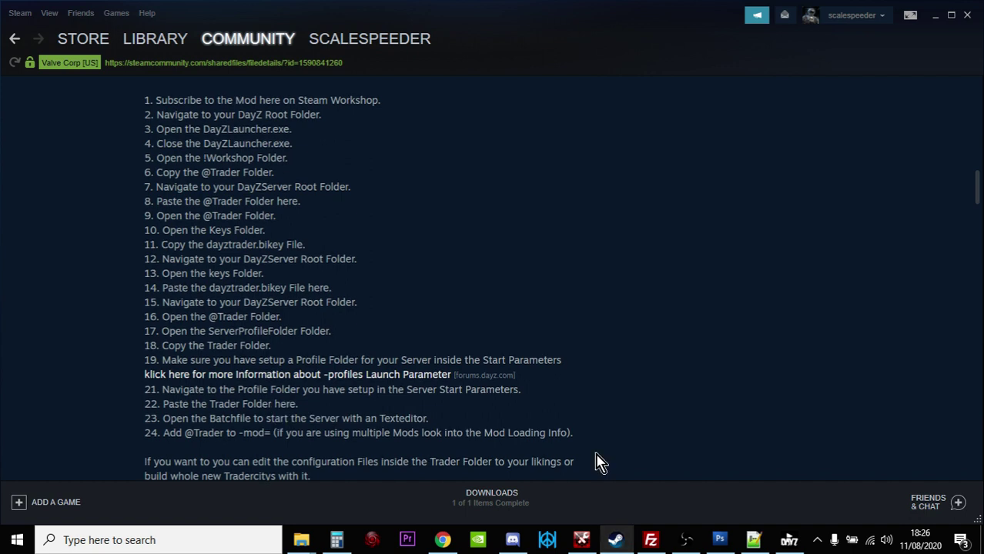
scroll(600, 460, "up", 10)
scroll(608, 452, "up", 2)
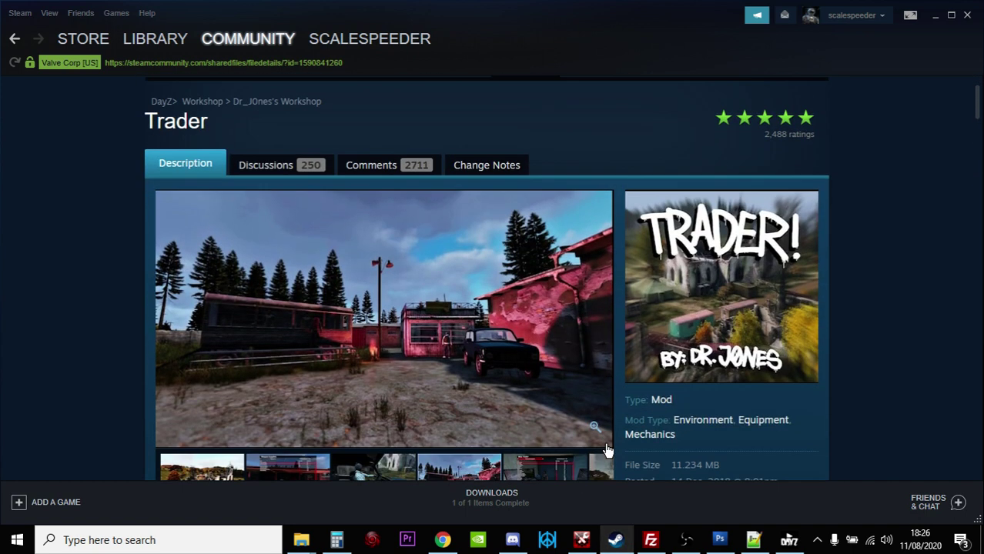
scroll(600, 454, "down", 5)
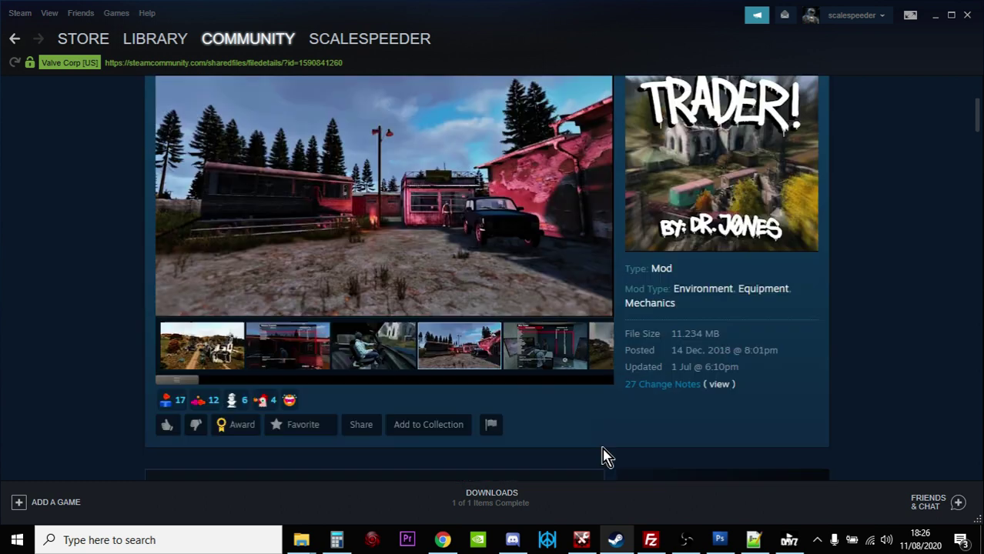
scroll(593, 458, "down", 2)
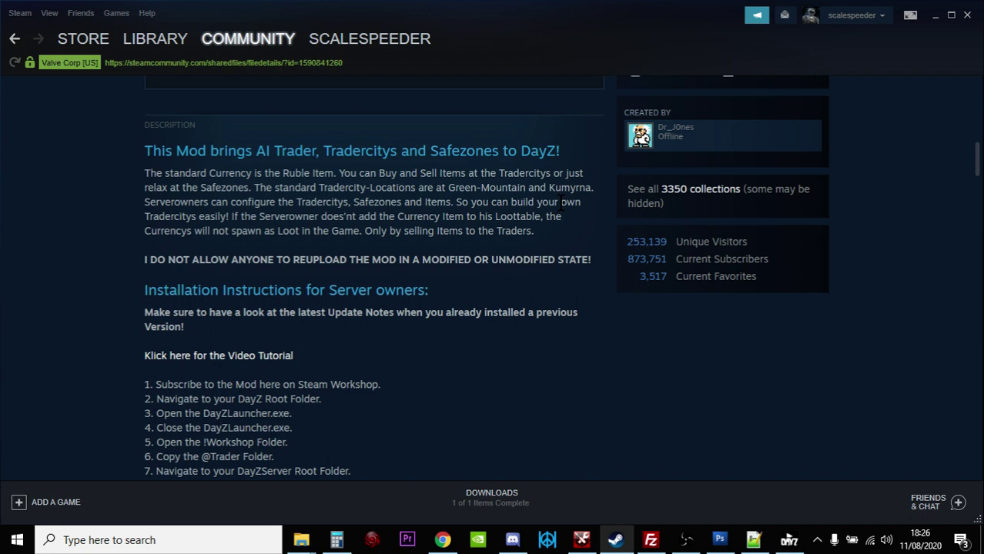
scroll(395, 264, "up", 5)
scroll(390, 264, "up", 3)
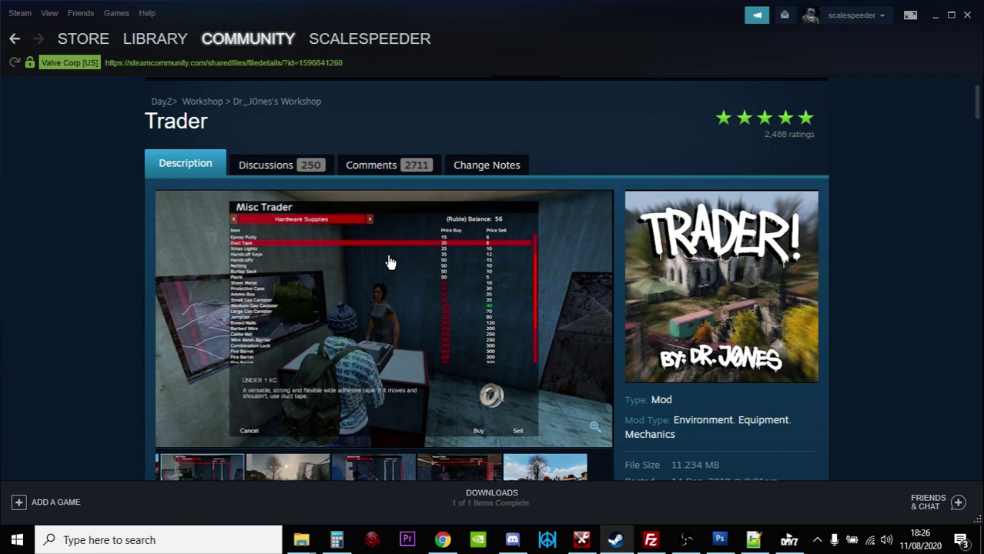
Read the types.xml money-ruble code steps, then switch to types.xml in Notepad++
scroll(397, 288, "down", 10)
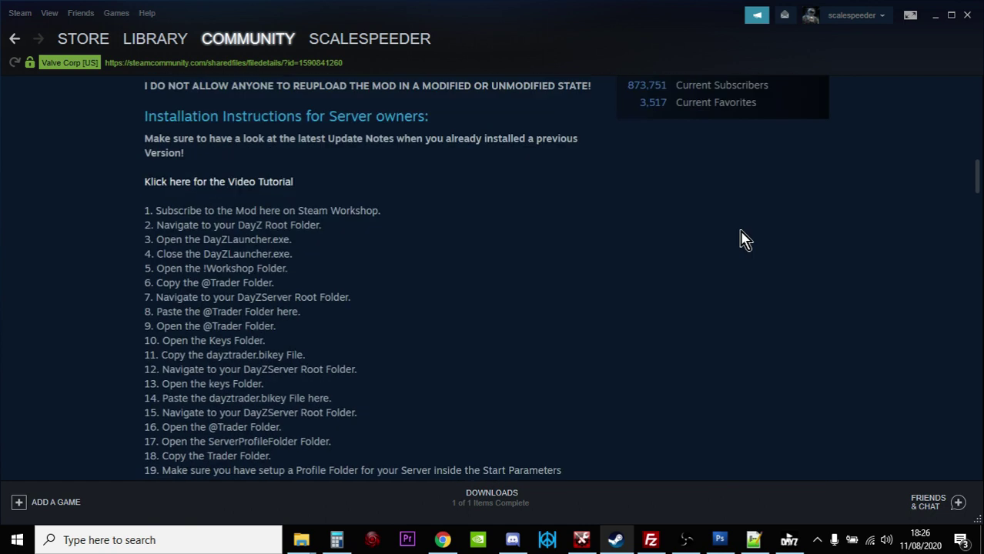
scroll(971, 191, "down", 10)
scroll(718, 358, "down", 10)
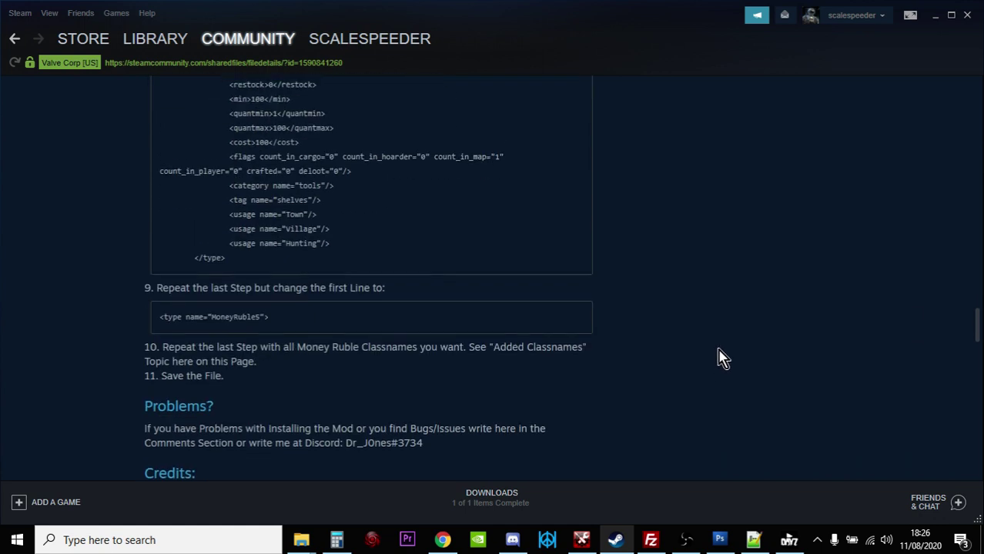
scroll(718, 357, "up", 3)
scroll(718, 358, "down", 3)
scroll(718, 358, "up", 3)
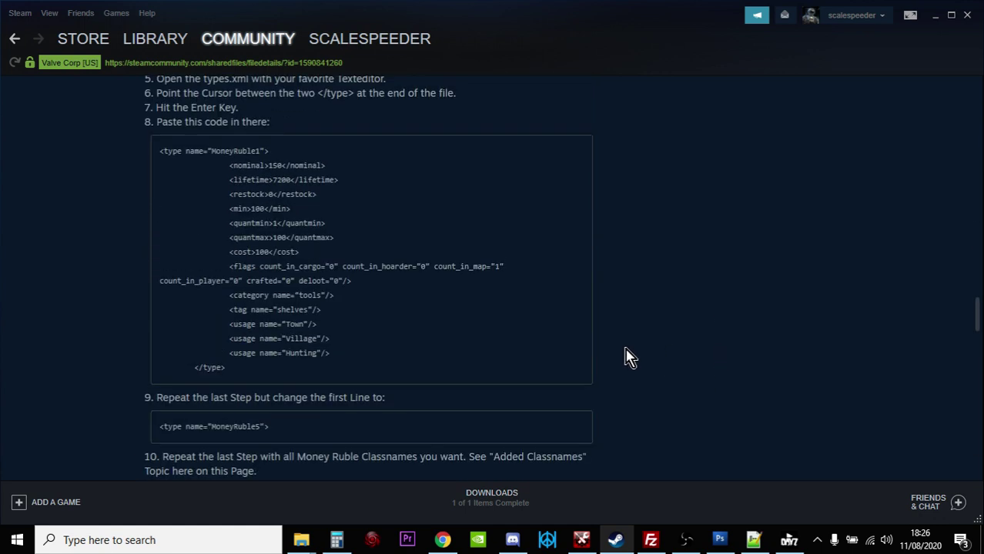
left_click(752, 540)
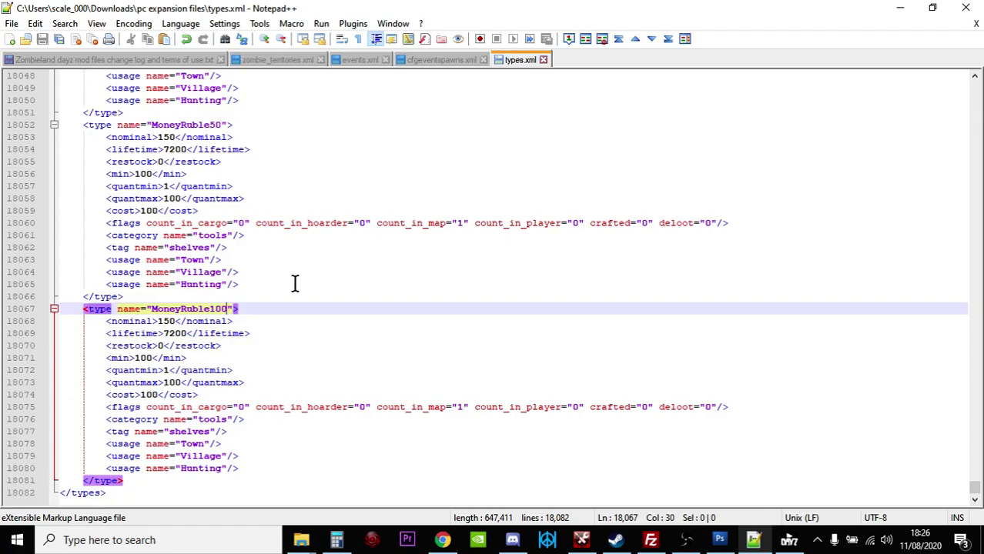
Check the MoneyRuble blocks in types.xml, selecting MoneyRuble10 through MoneyRuble100, then return to Steam
scroll(295, 283, "up", 2)
scroll(295, 283, "up", 5)
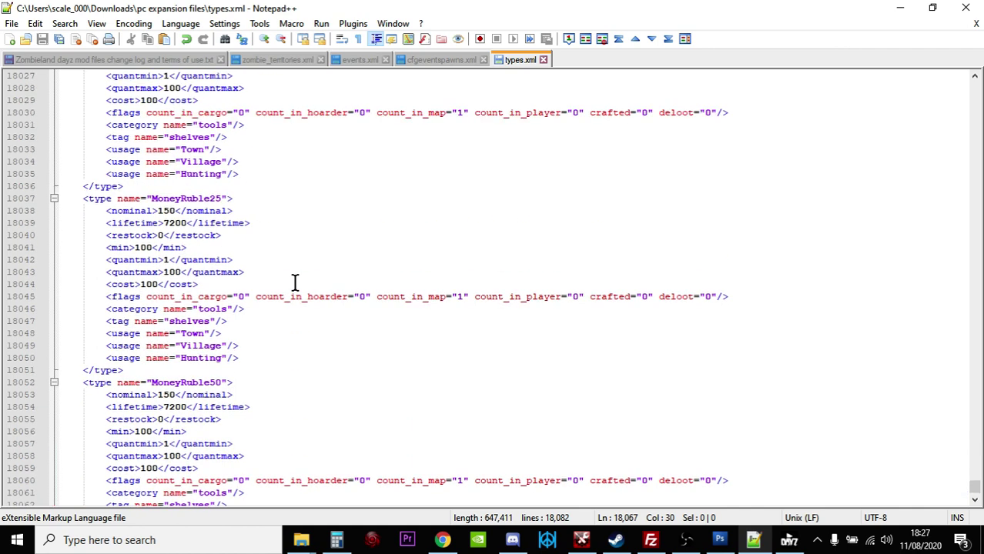
scroll(294, 284, "up", 6)
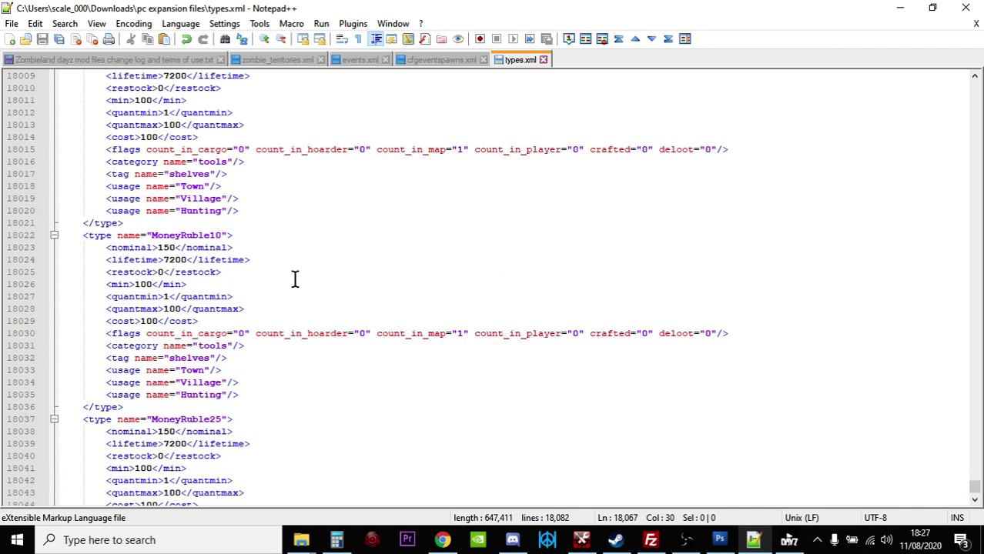
scroll(285, 270, "up", 3)
scroll(283, 264, "down", 2)
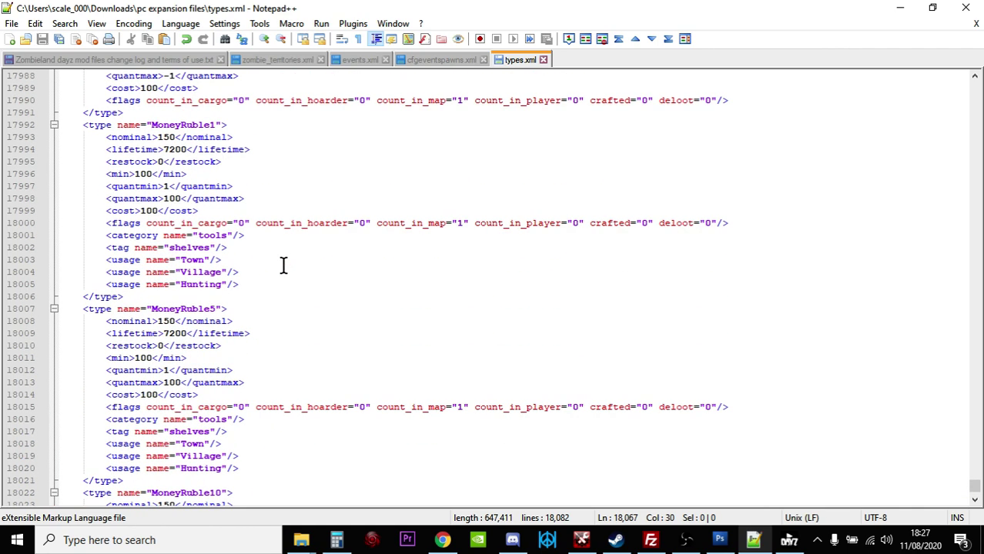
scroll(281, 272, "down", 5)
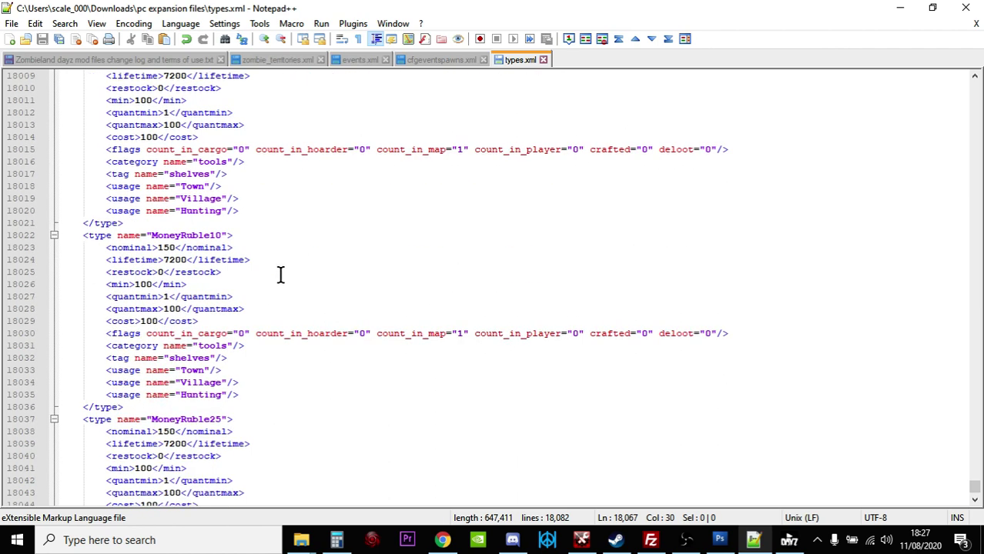
scroll(277, 281, "down", 7)
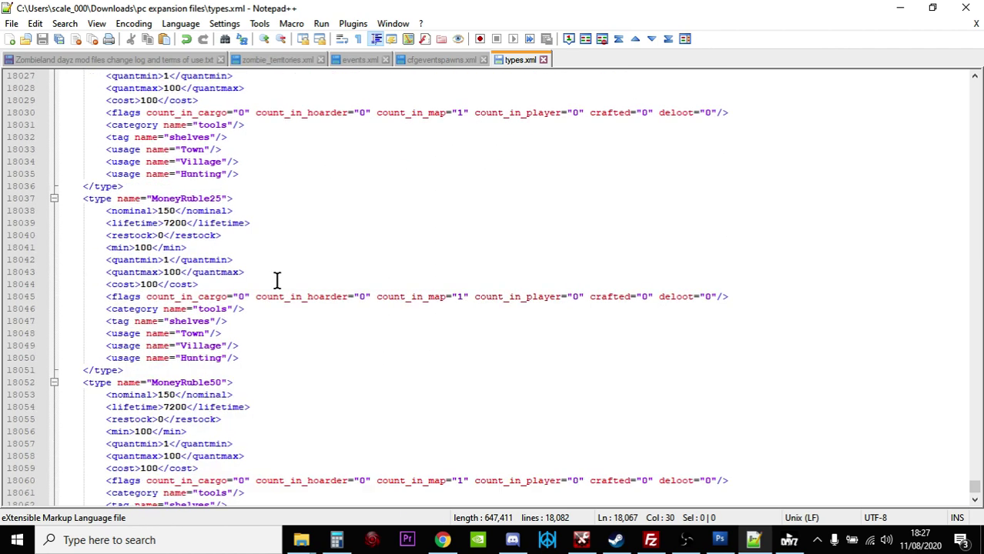
scroll(277, 282, "down", 2)
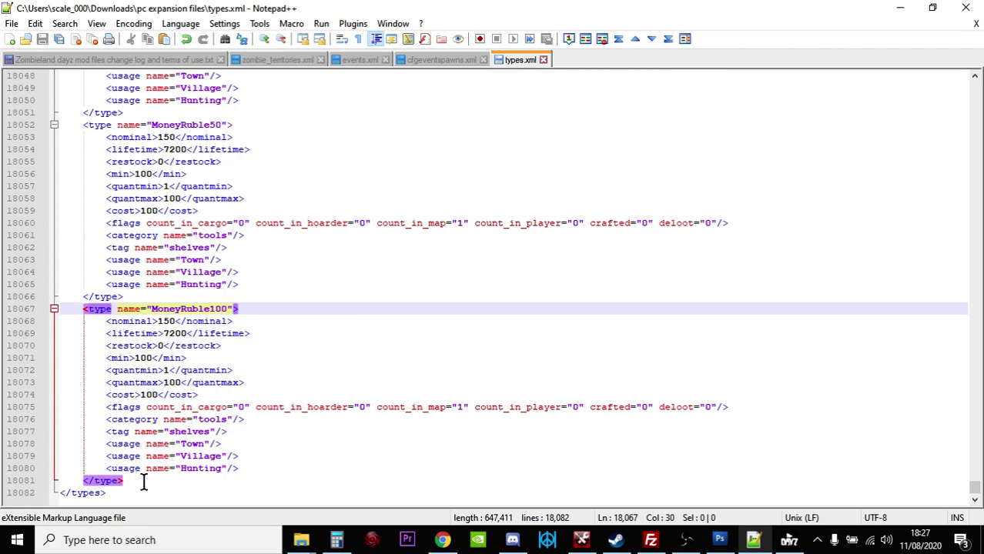
left_click_drag(143, 482, 82, 248)
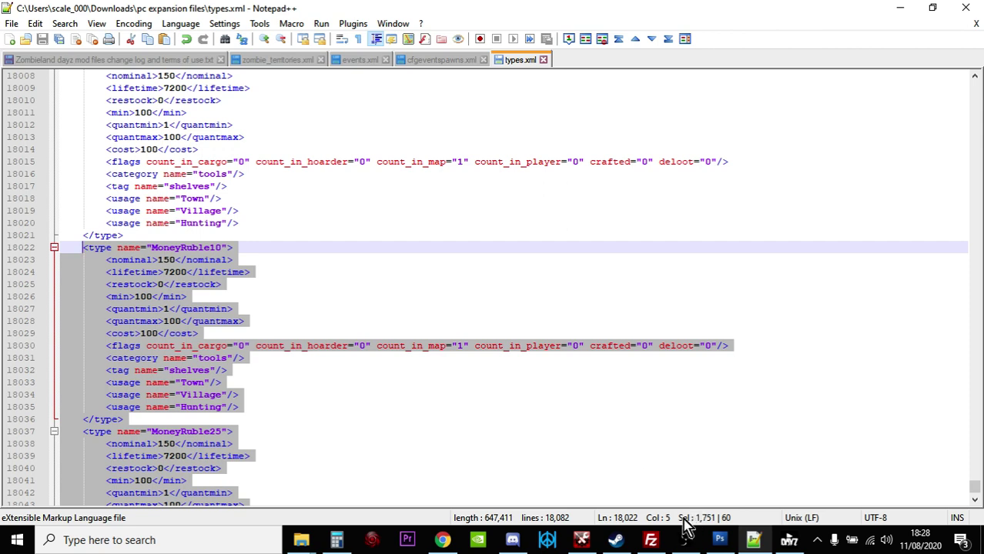
left_click(614, 543)
Scroll the Trader workshop page back to its top
scroll(477, 338, "up", 15)
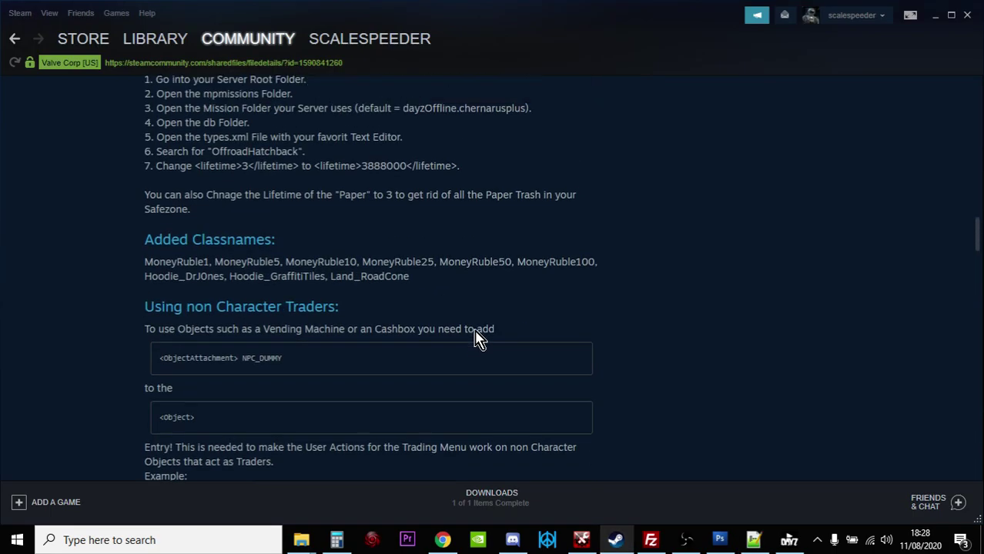
scroll(477, 339, "up", 10)
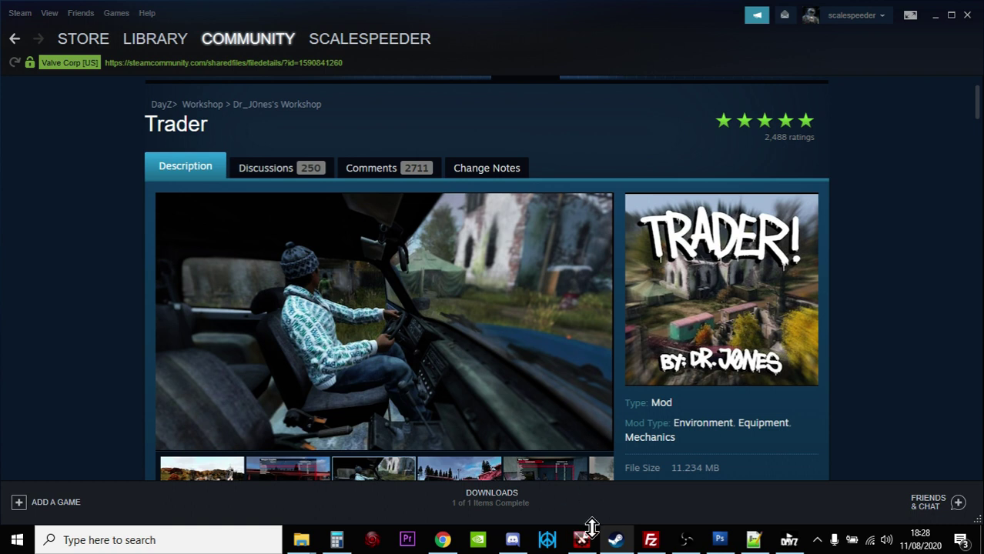
mouse_move(757, 542)
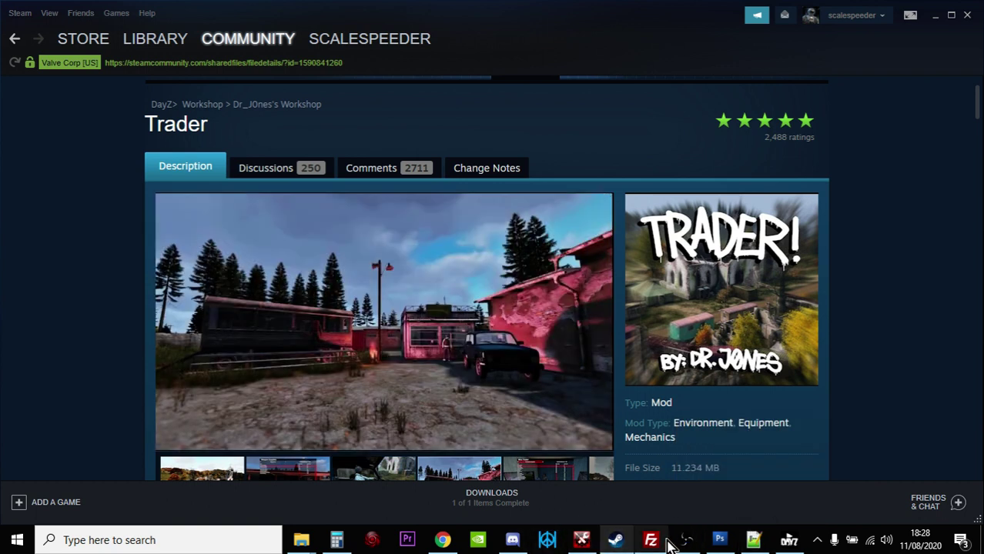
In the Nitrado editor, go back to the Trader folder and open TraderConfig.txt
left_click(451, 543)
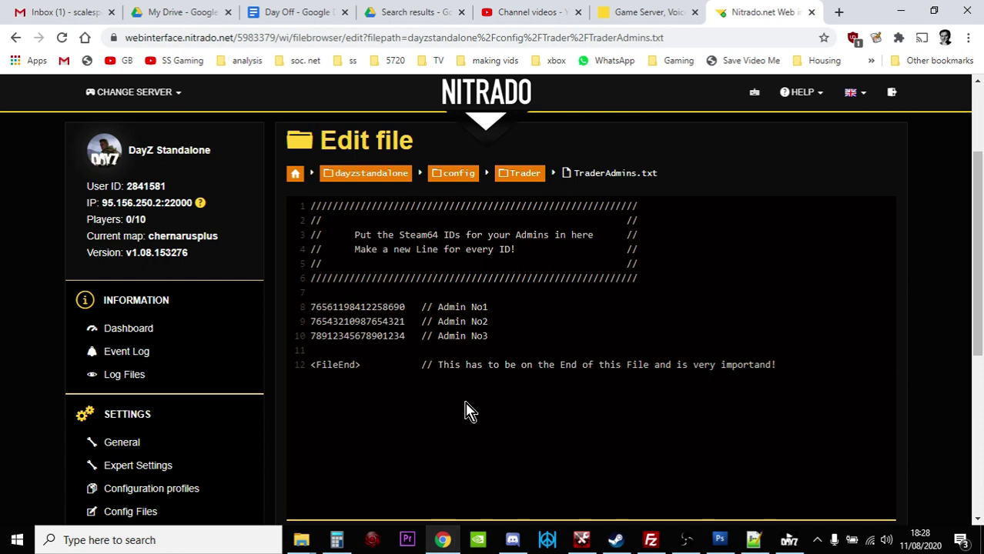
left_click(15, 38)
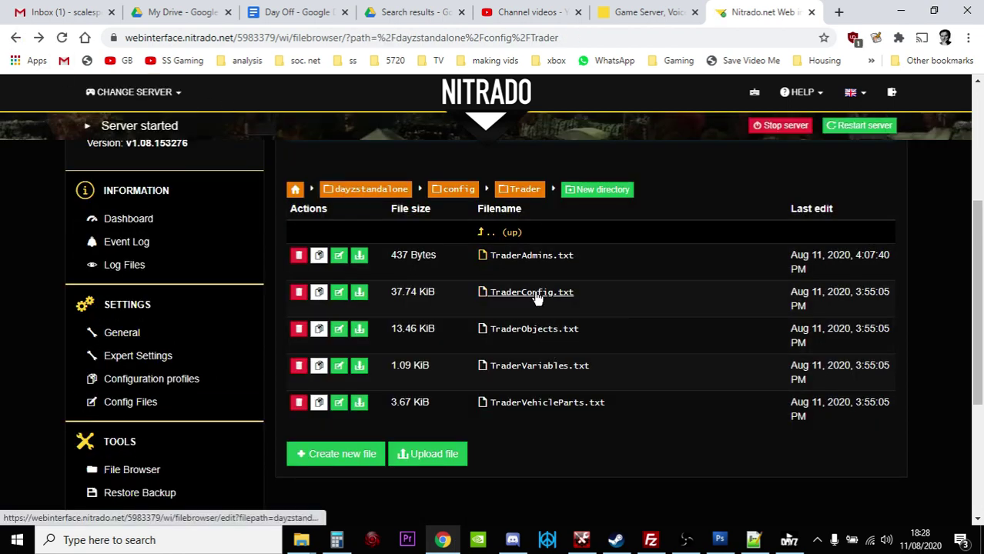
left_click(543, 296)
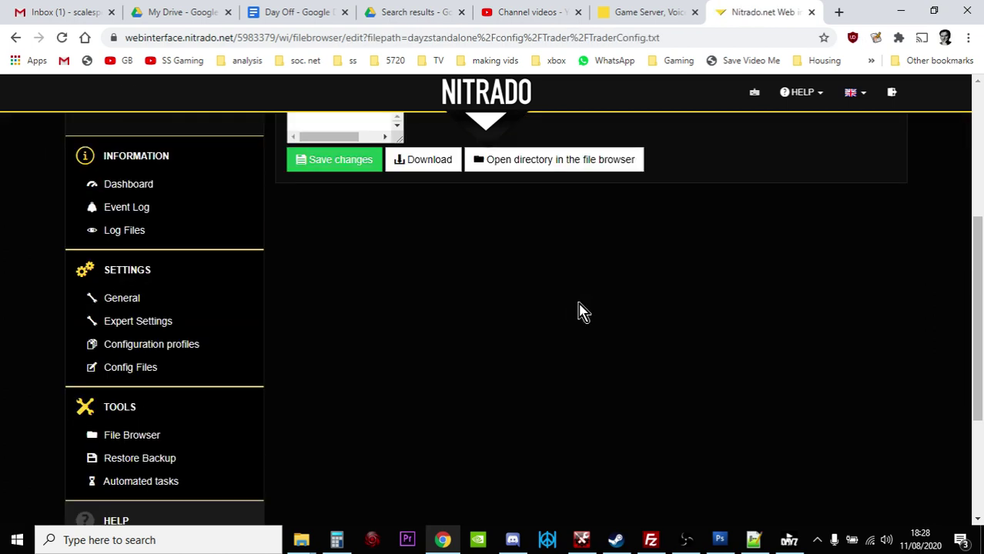
Review TraderConfig.txt's MoneyRuble currency entries, then return to the Steam Trader page
scroll(580, 308, "down", 3)
scroll(590, 254, "down", 15)
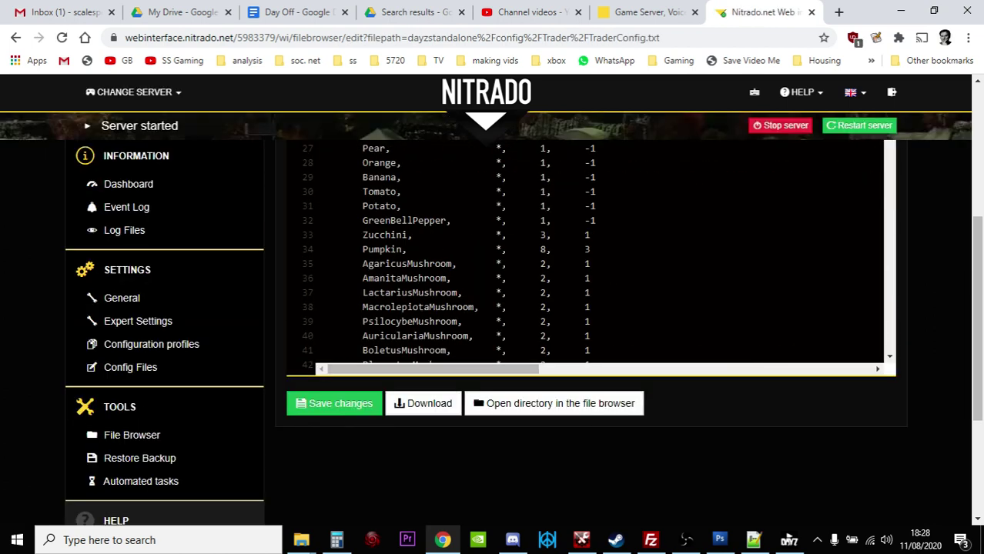
scroll(591, 254, "down", 3)
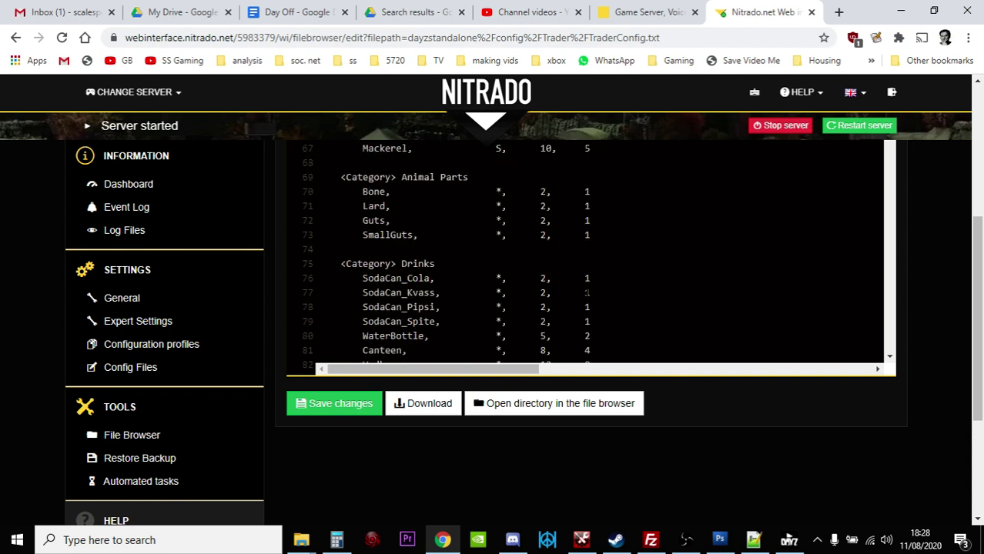
scroll(589, 250, "down", 15)
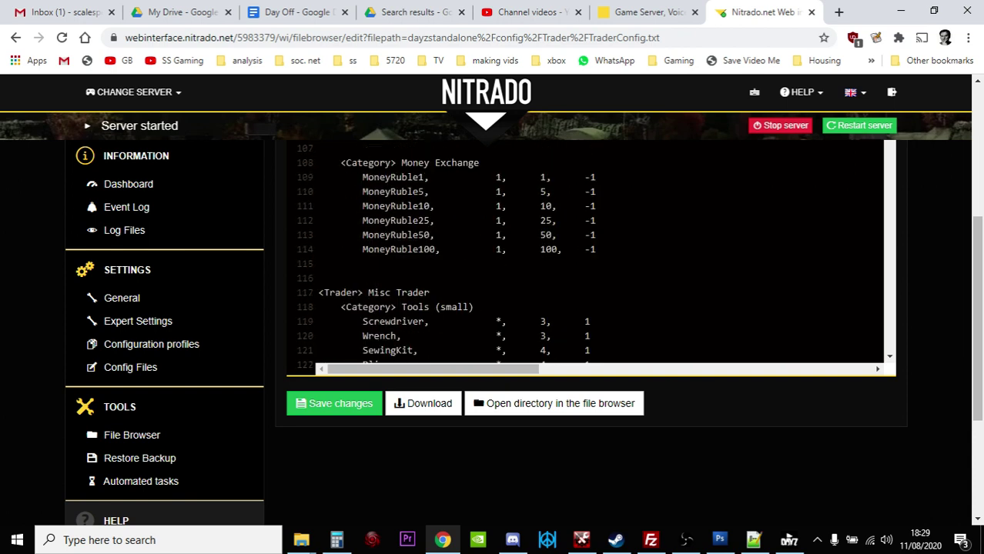
scroll(589, 250, "down", 20)
scroll(589, 250, "up", 10)
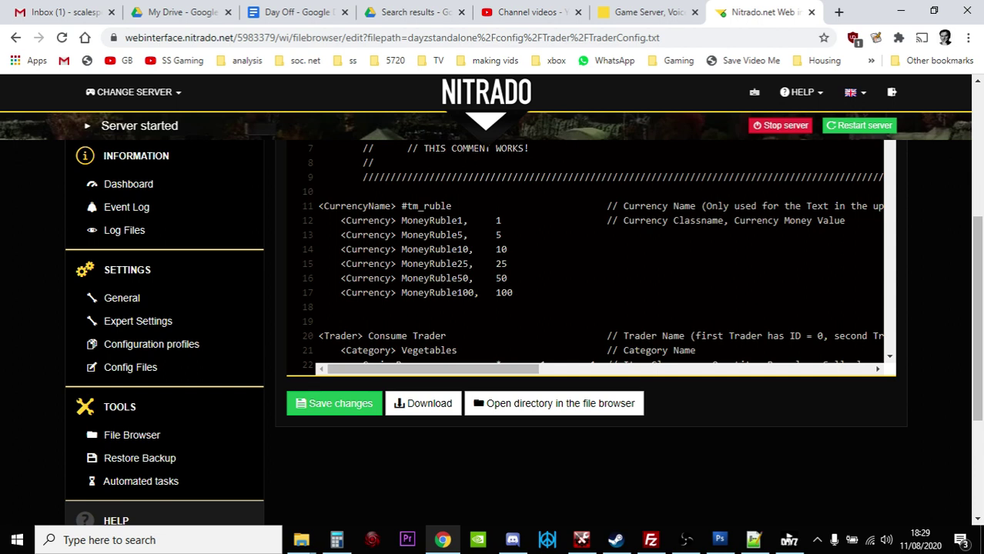
scroll(745, 300, "up", 8)
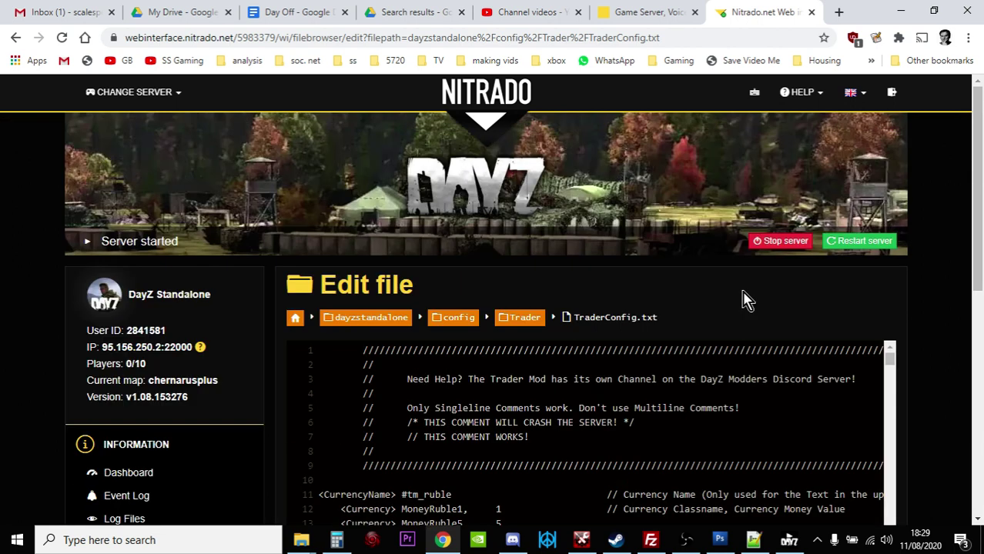
scroll(745, 300, "down", 2)
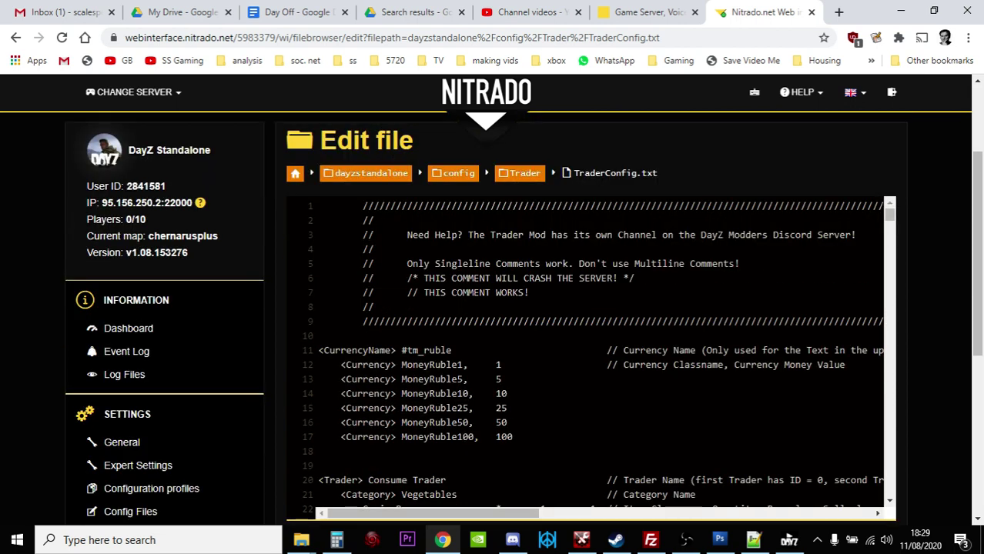
left_click(616, 541)
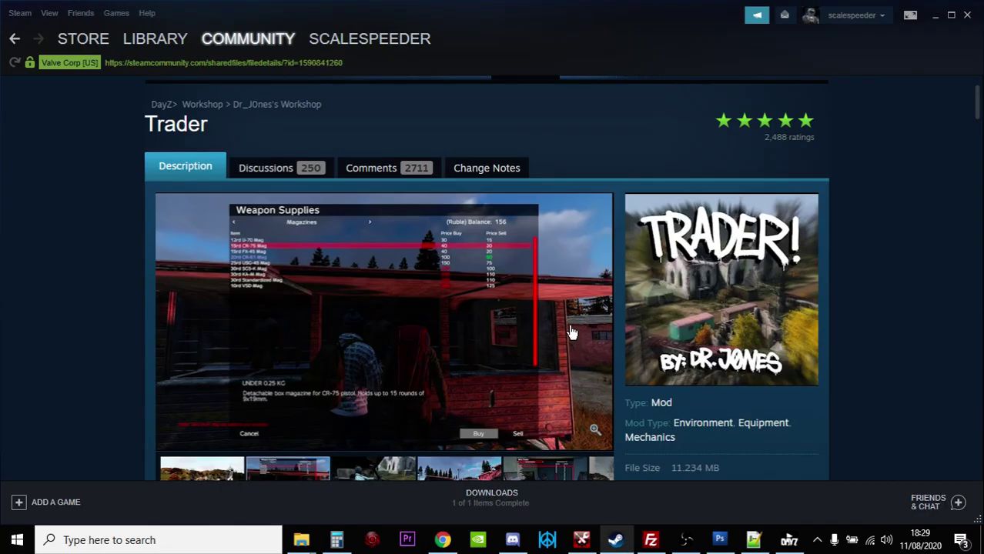